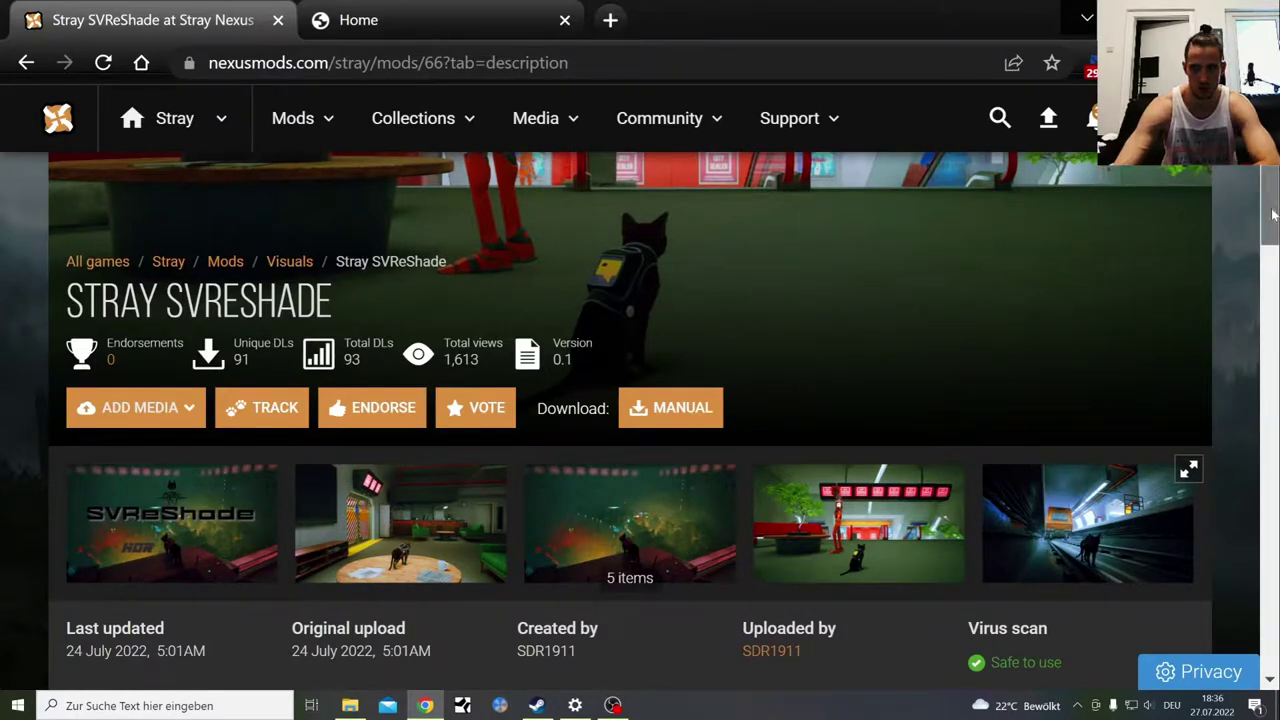
Review the Stray SVReShade mod page and its off-site requirements
scroll(1275, 183, up, 2)
scroll(1275, 183, down, 4)
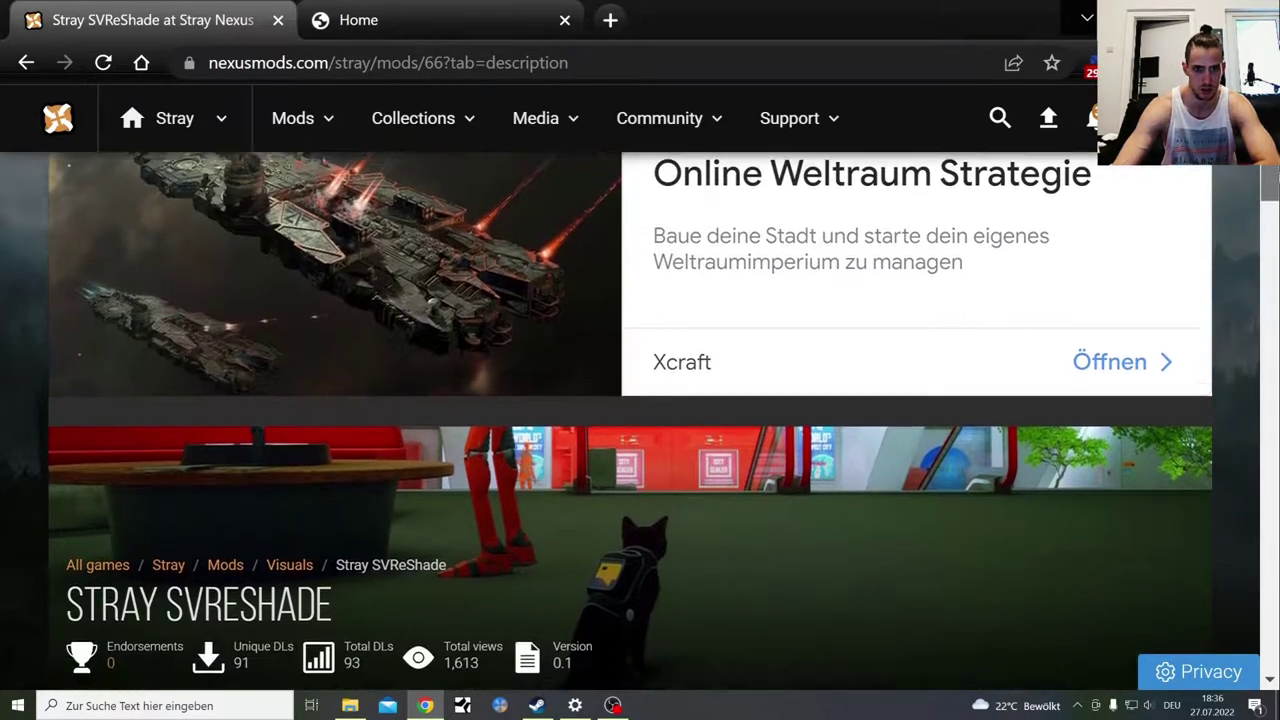
scroll(640, 420, down, 3)
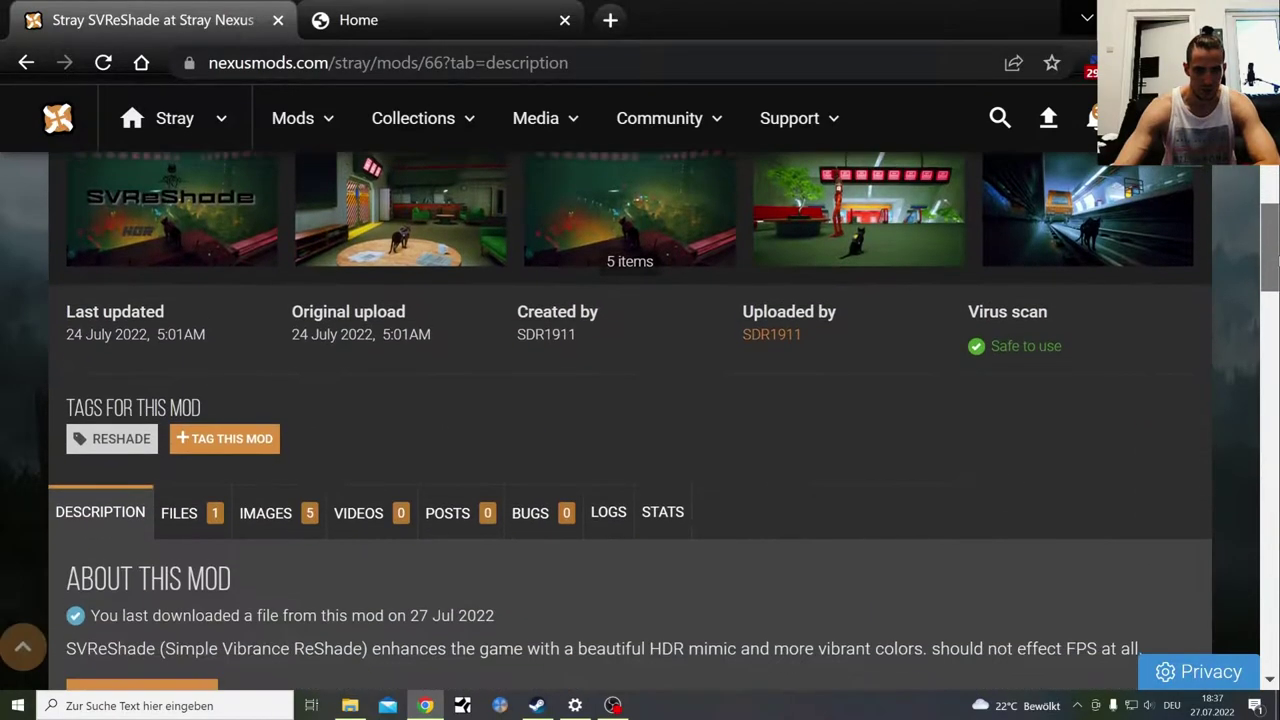
scroll(1170, 360, down, 4)
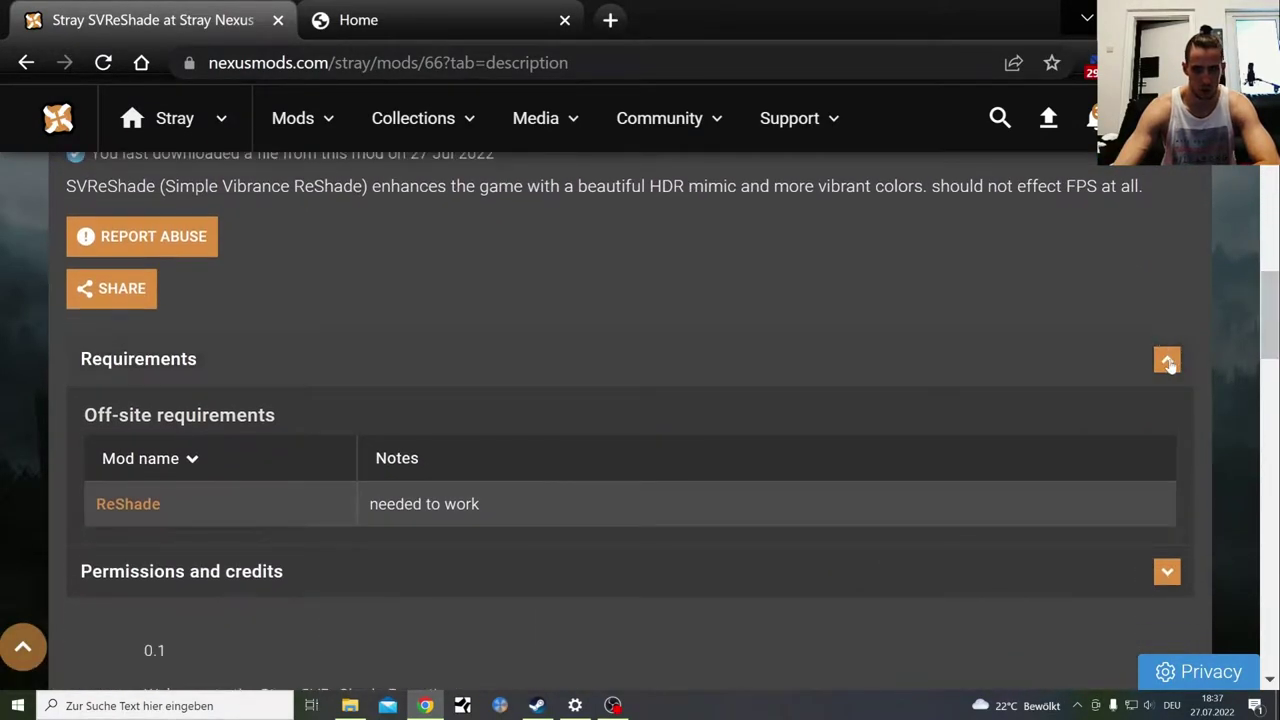
click(1168, 362)
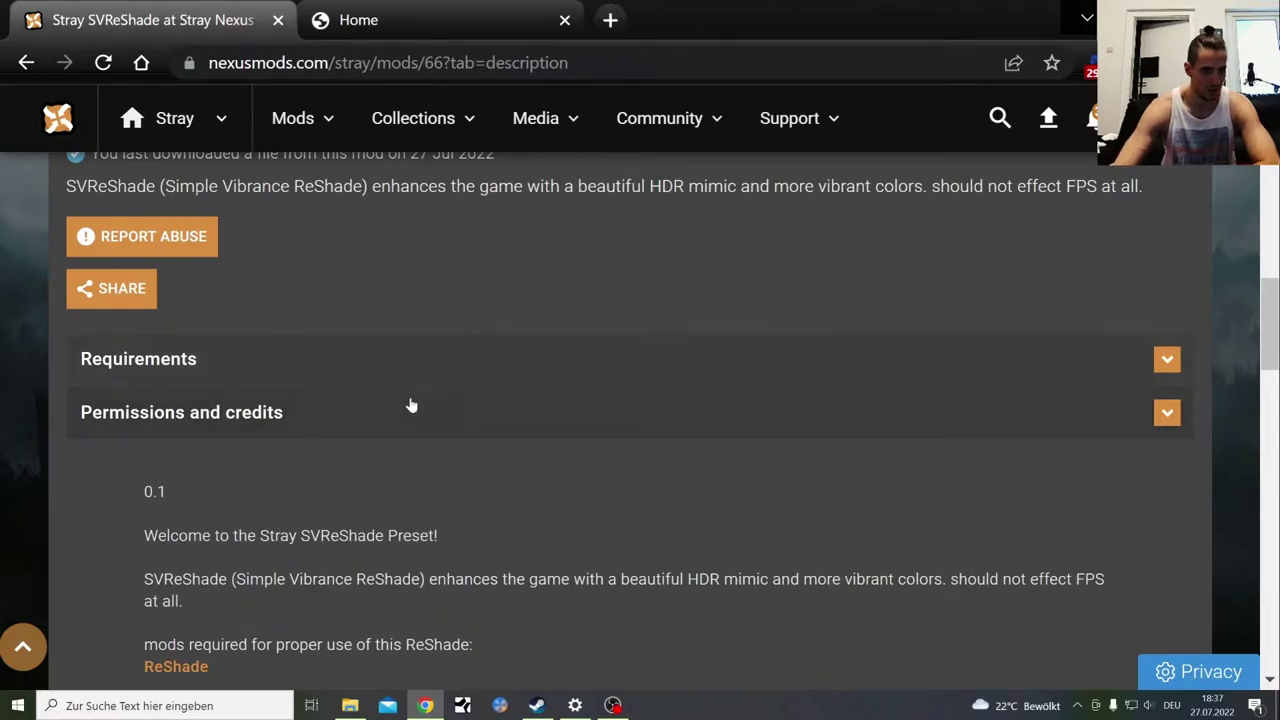
click(432, 380)
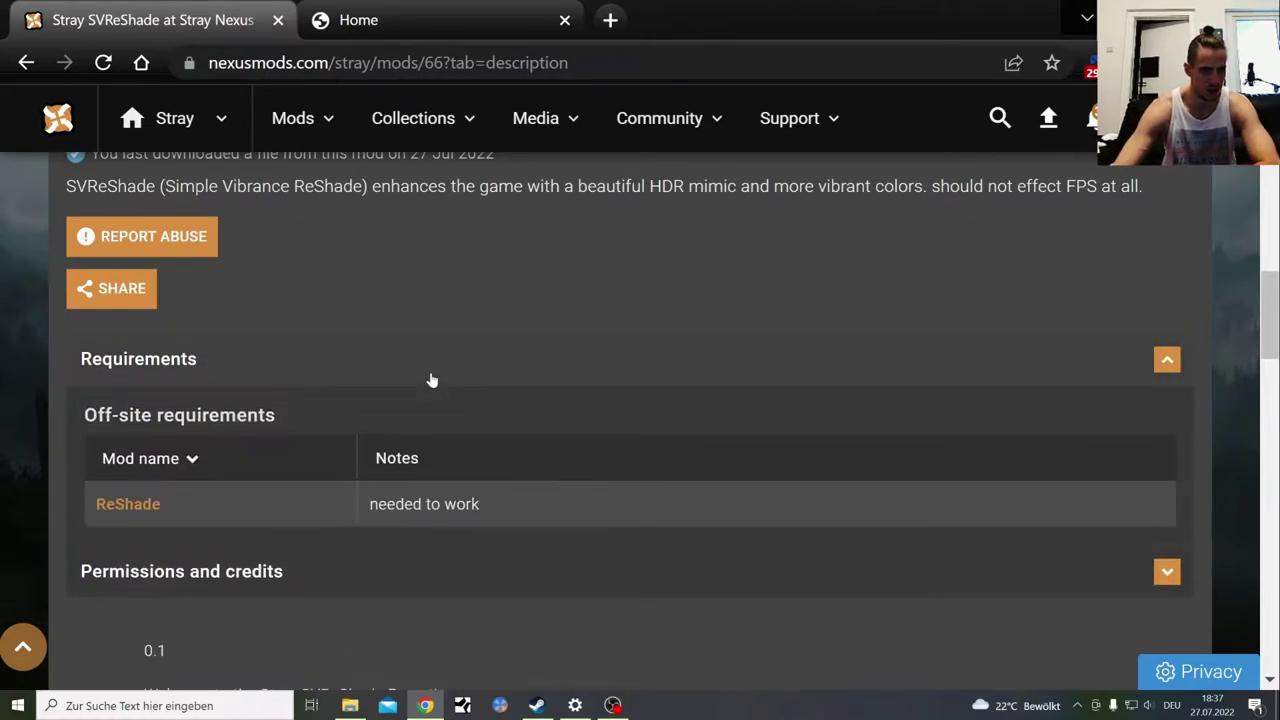
scroll(432, 380, down, 1)
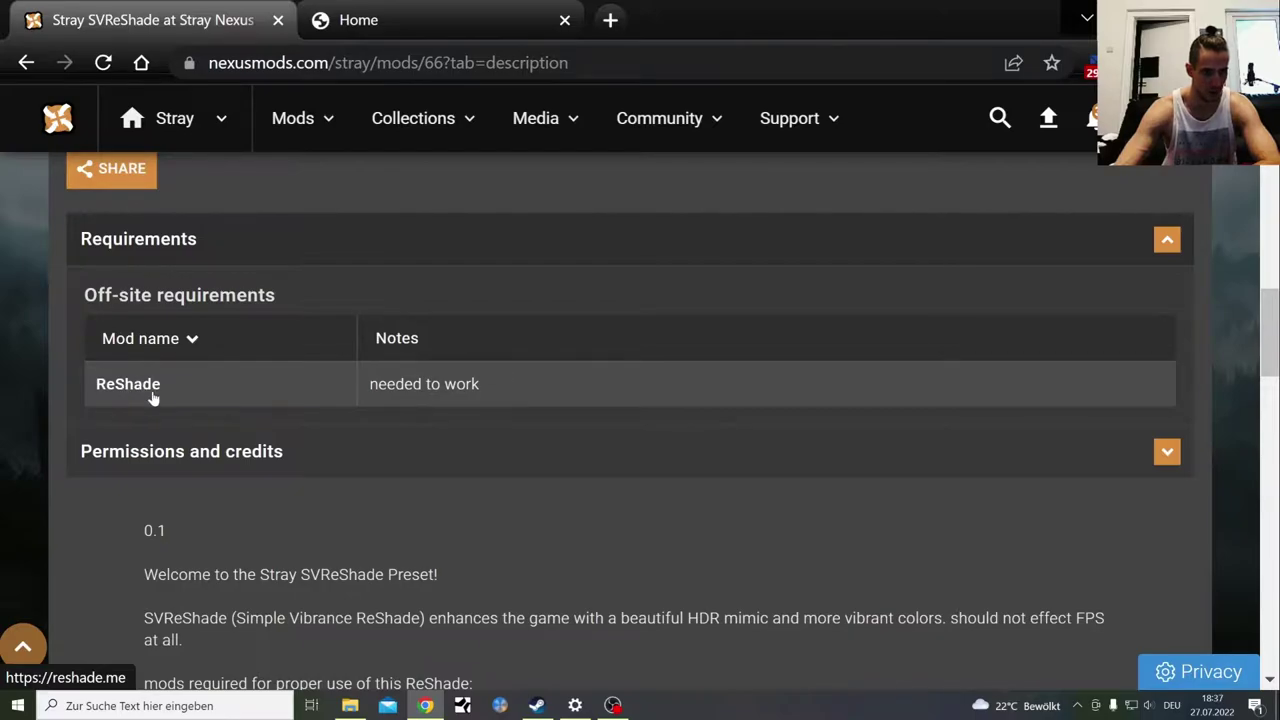
Open the ReShade website required by the mod and read its overview and supported-system information
click(140, 392)
click(421, 12)
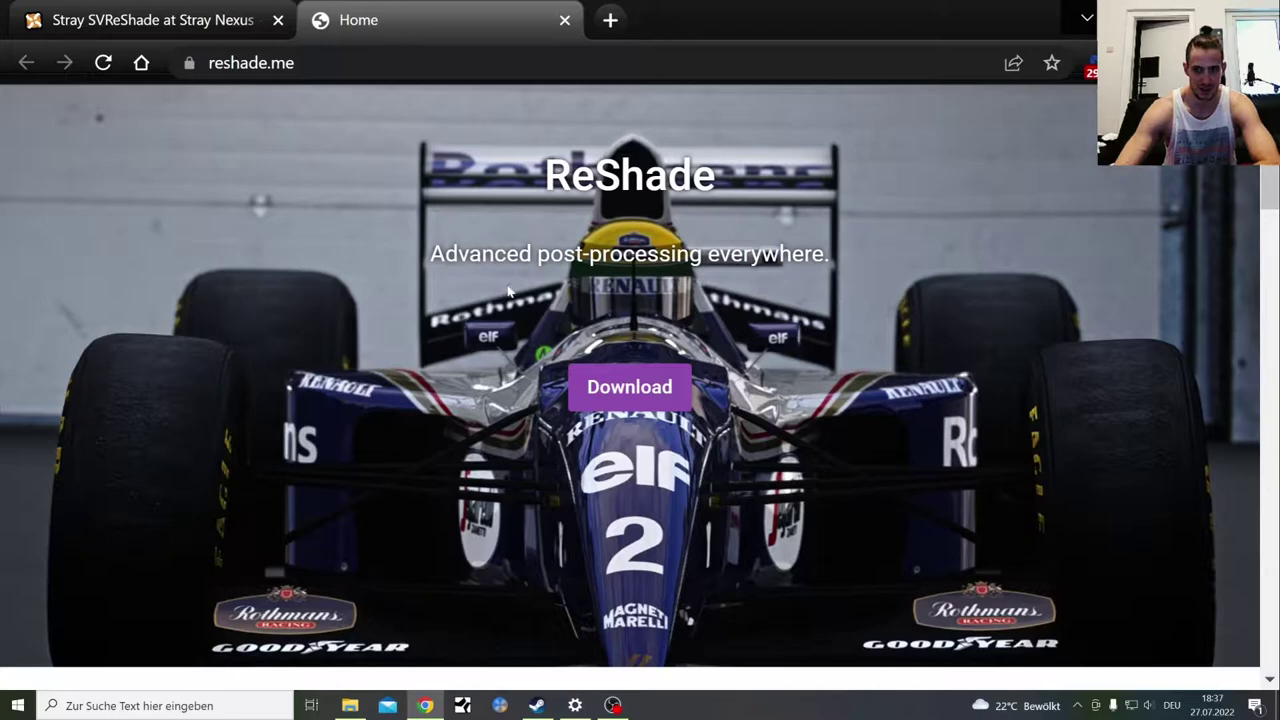
scroll(510, 300, down, 5)
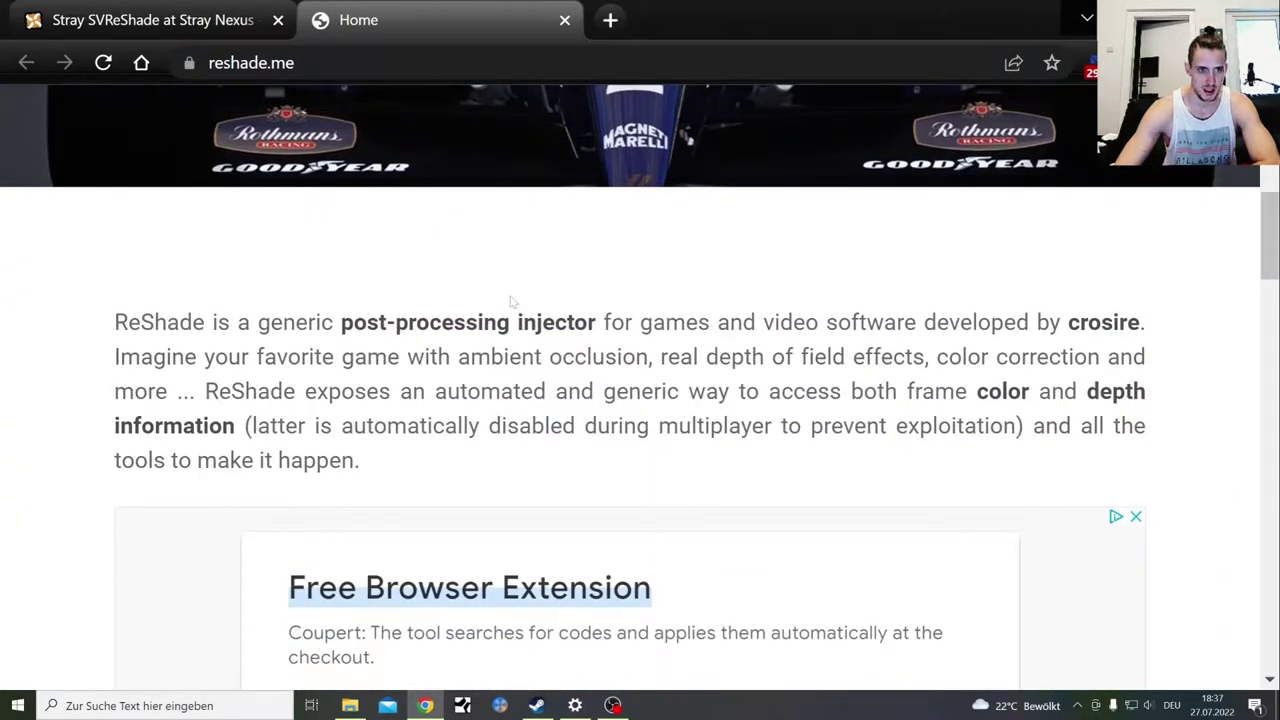
scroll(510, 300, down, 1)
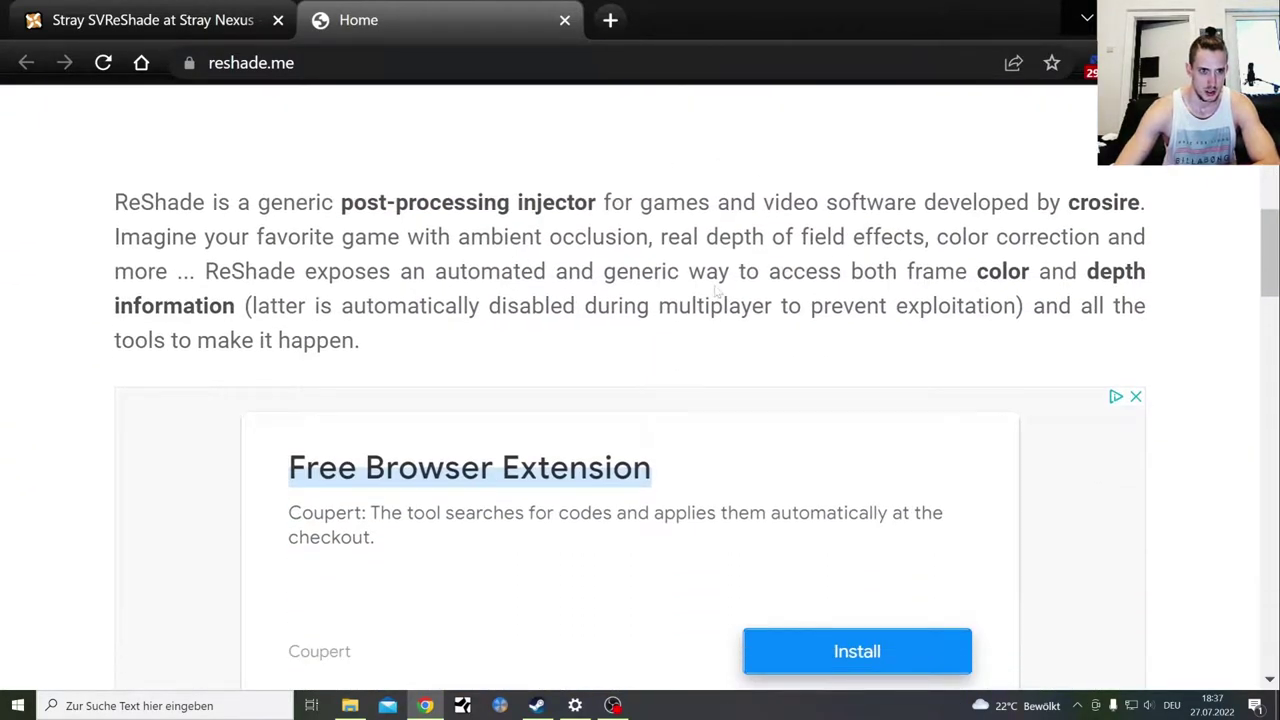
scroll(713, 290, down, 4)
scroll(1176, 437, down, 7)
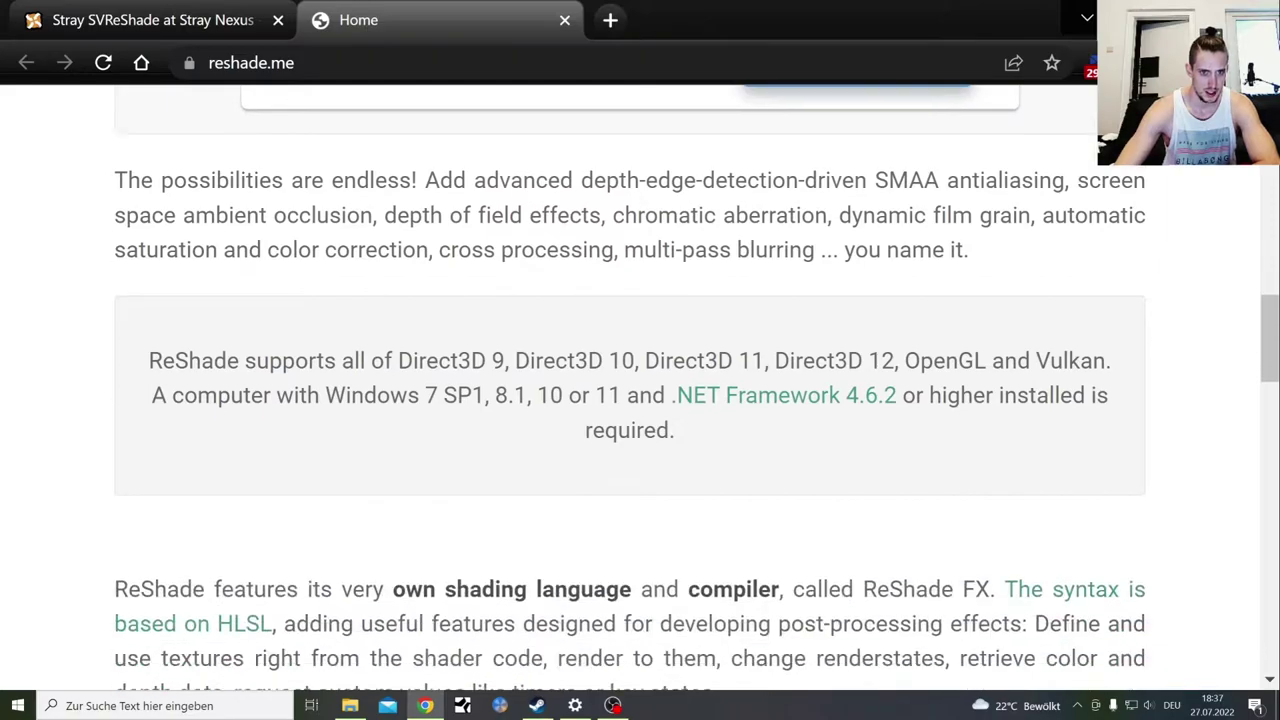
Request the ReShade 5.3.0 download, cancel saving the installer, and return to the Stray SVReShade mod page
drag(1270, 455, 1266, 188)
click(620, 388)
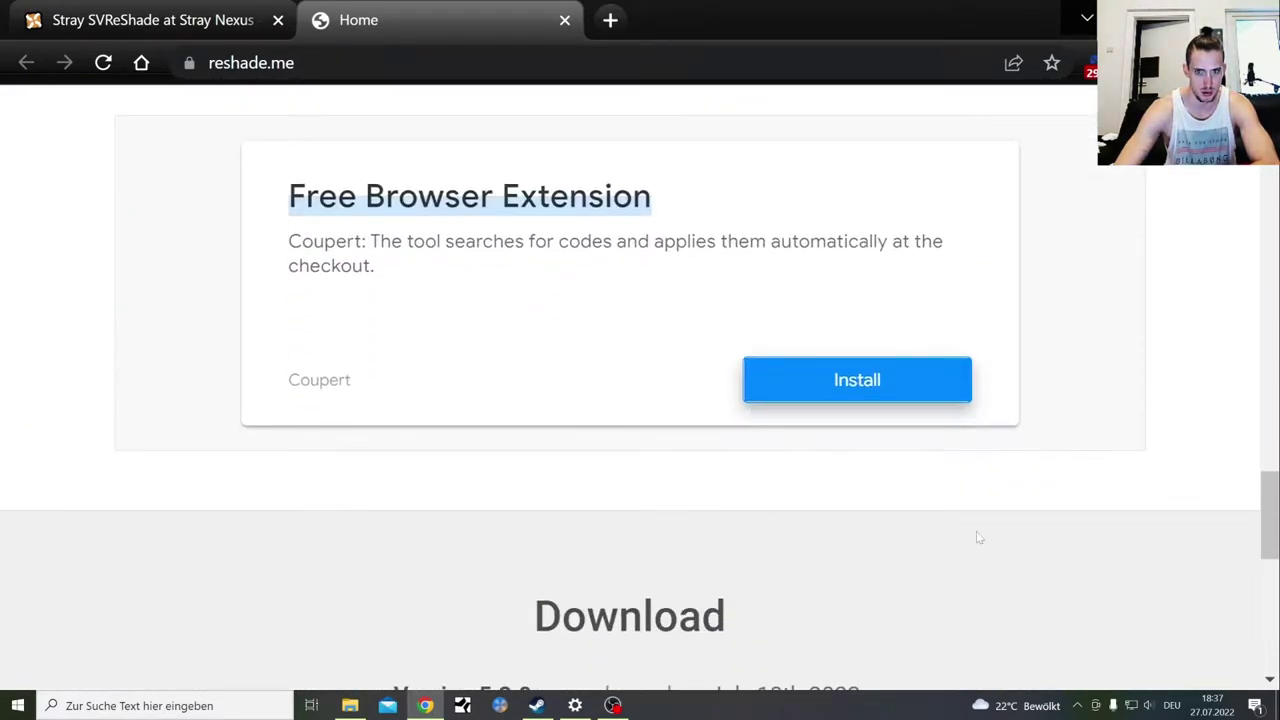
scroll(977, 537, down, 5)
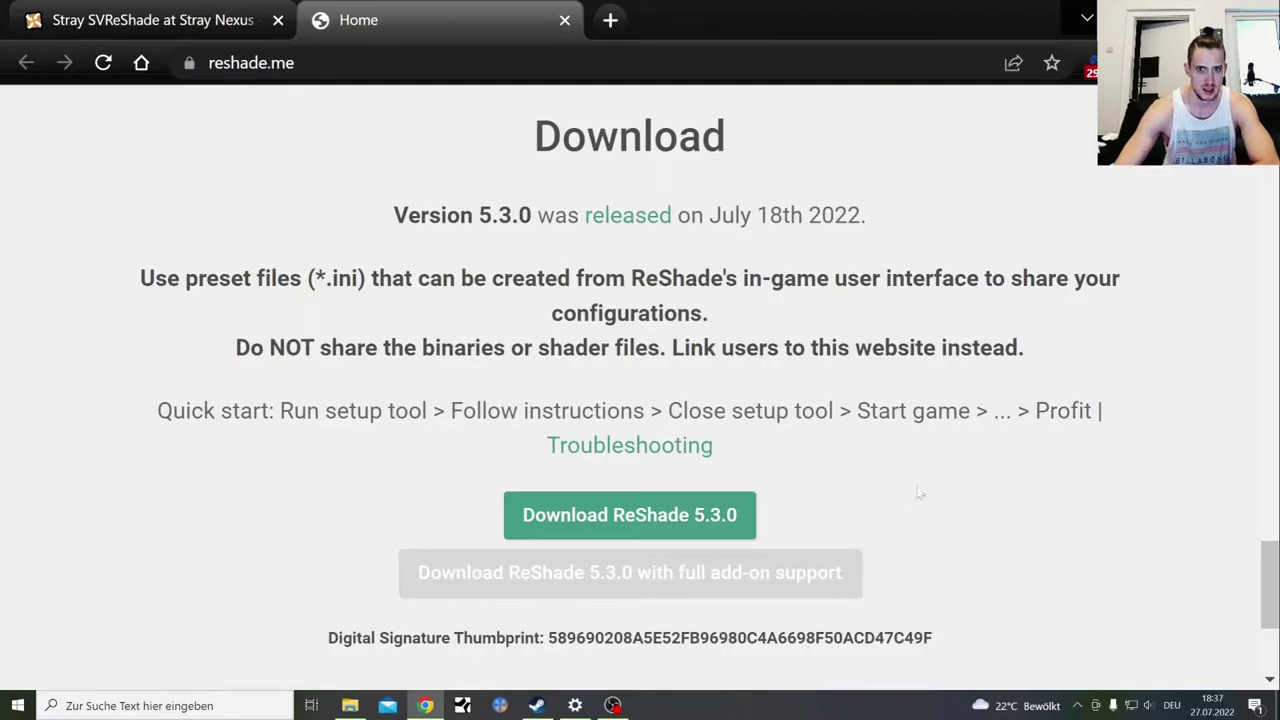
click(632, 514)
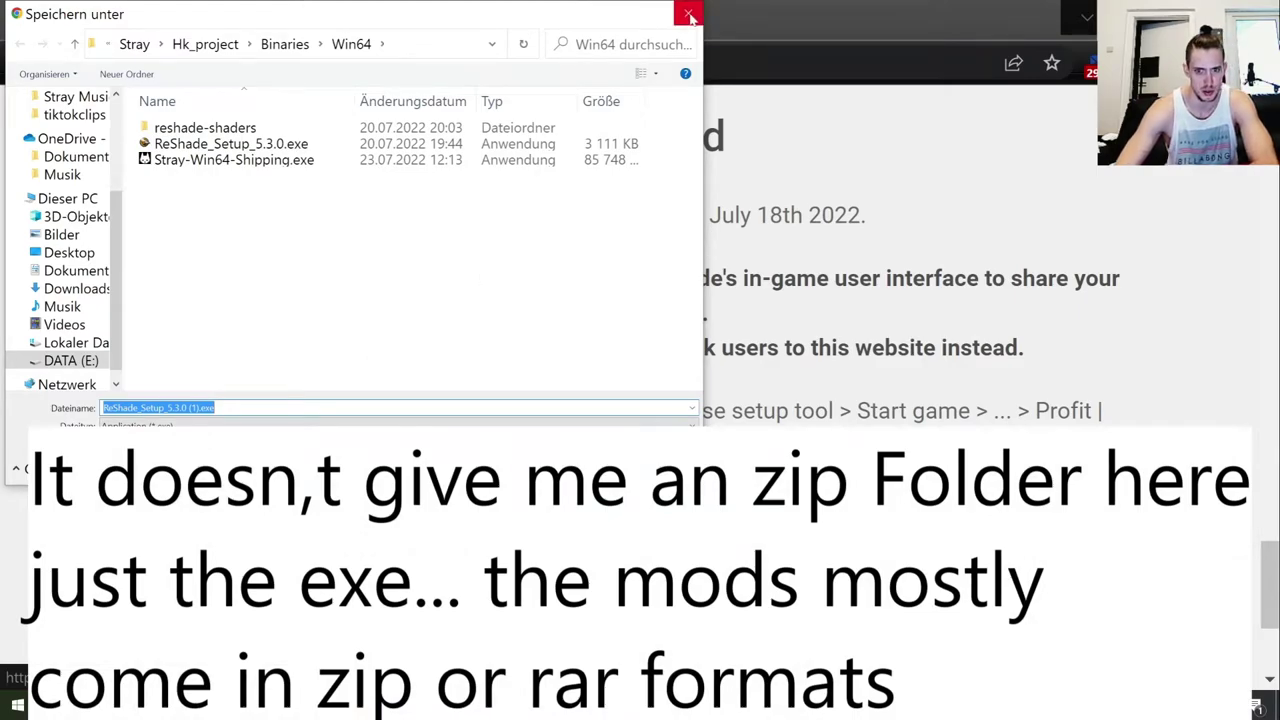
click(690, 16)
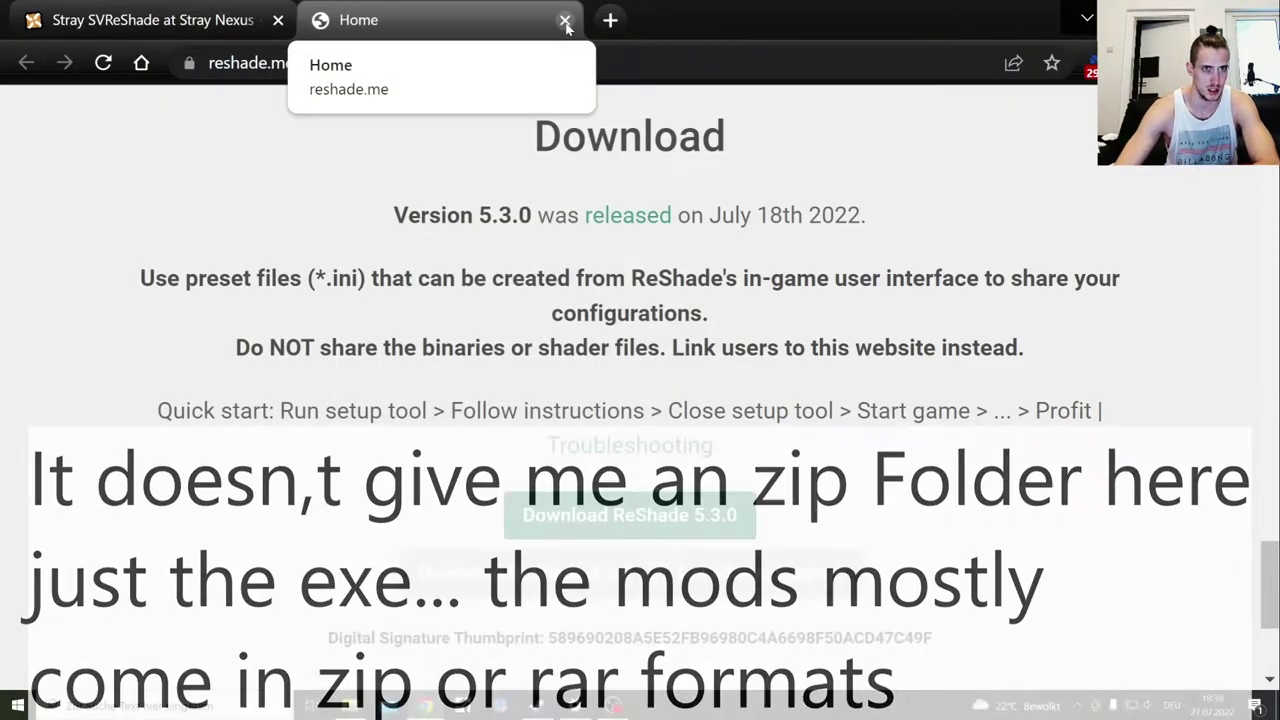
click(138, 20)
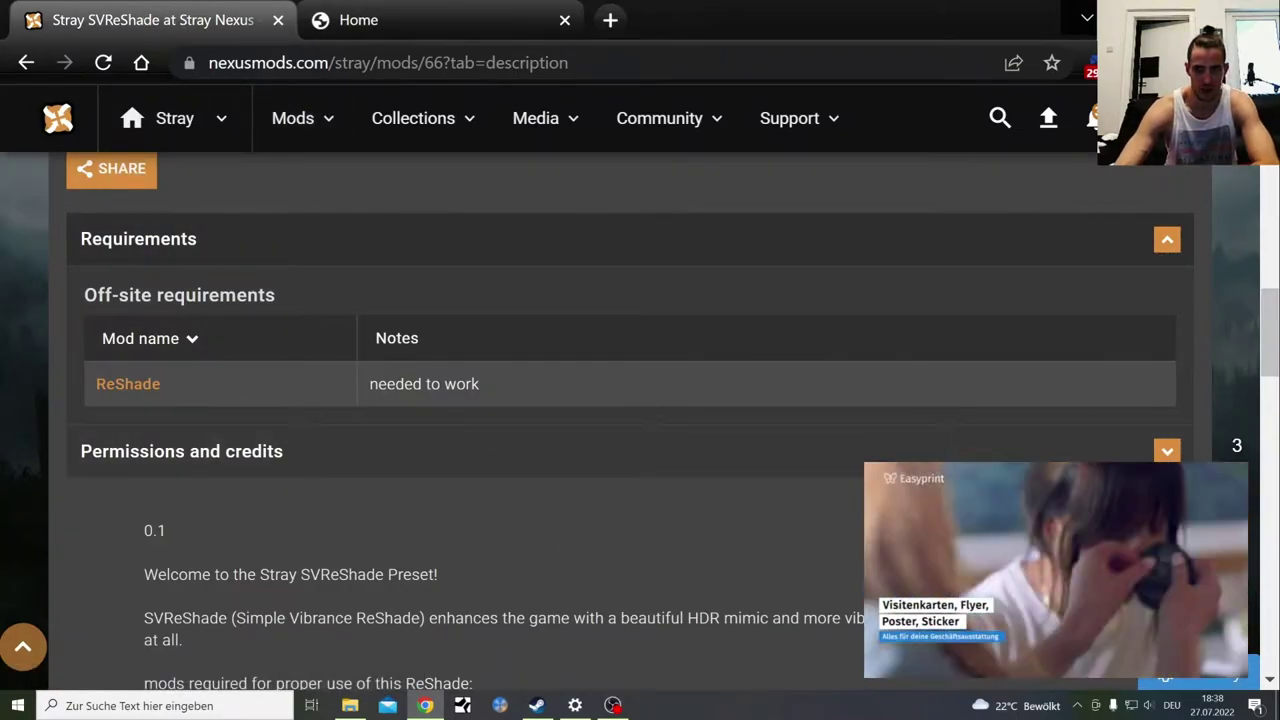
Switch to File Explorer, maximize its window, and go to the root of the DATA (E:) drive
click(612, 705)
click(350, 705)
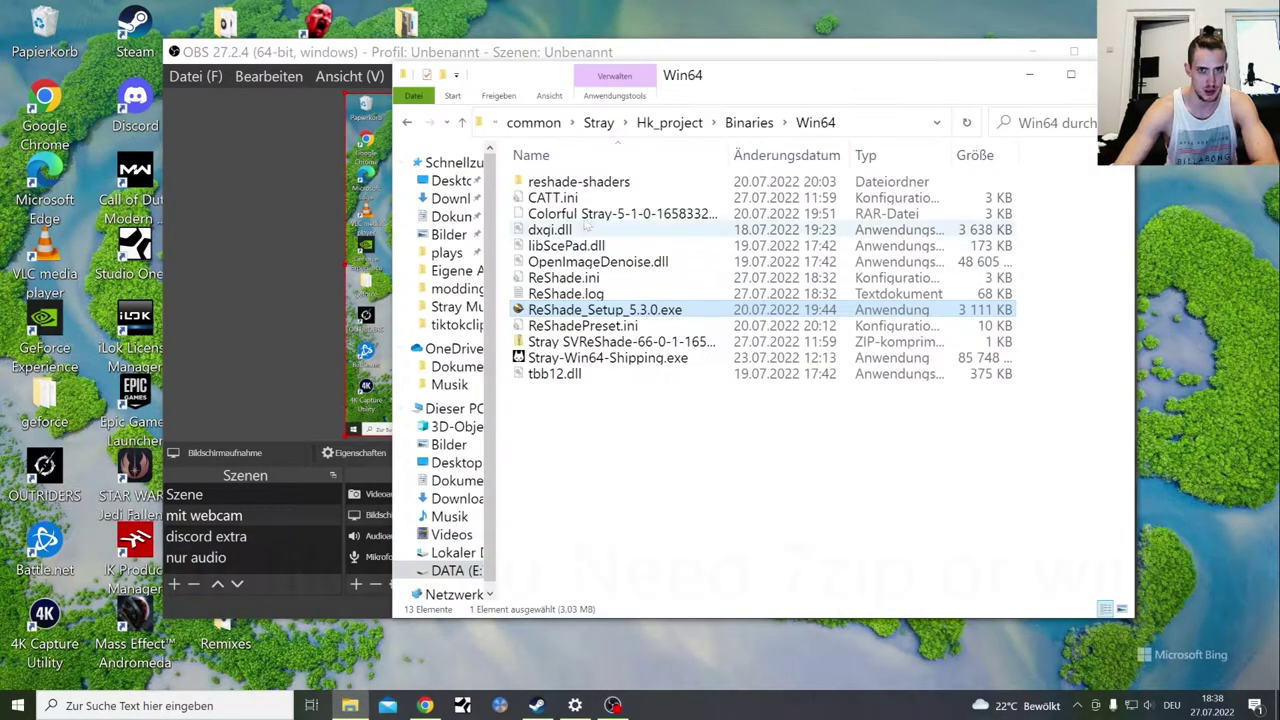
key(super+Up)
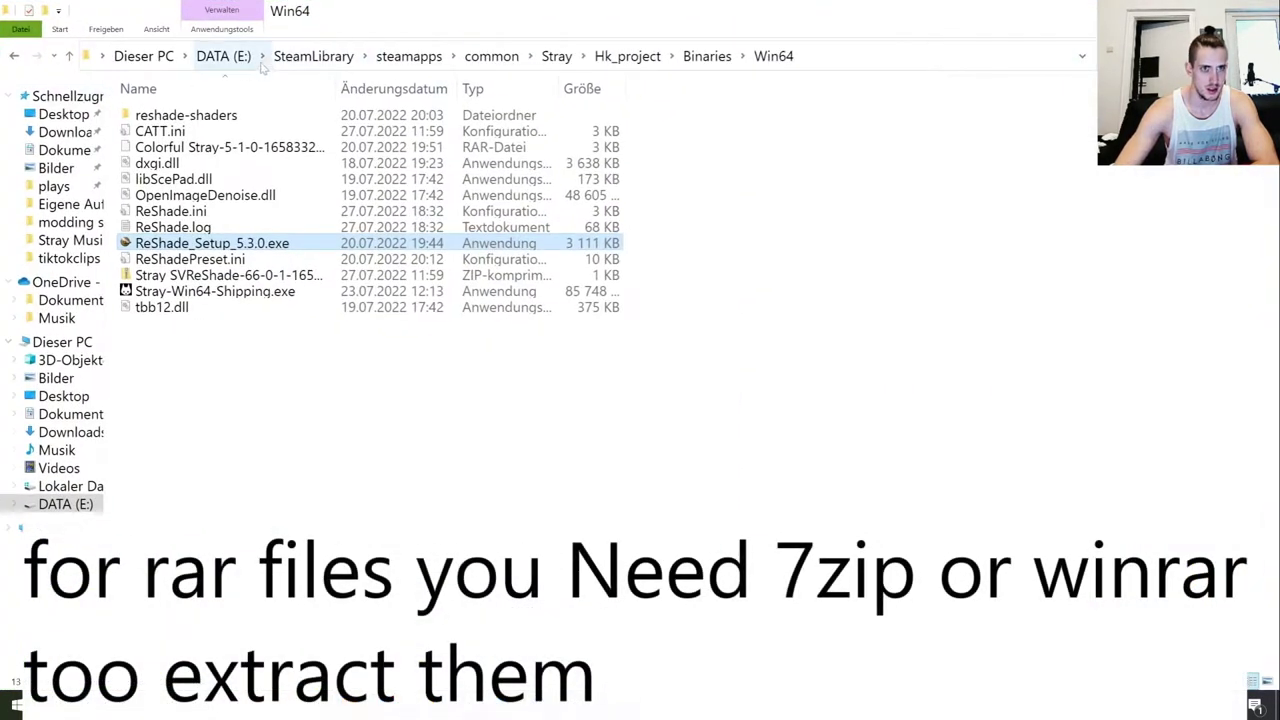
click(313, 56)
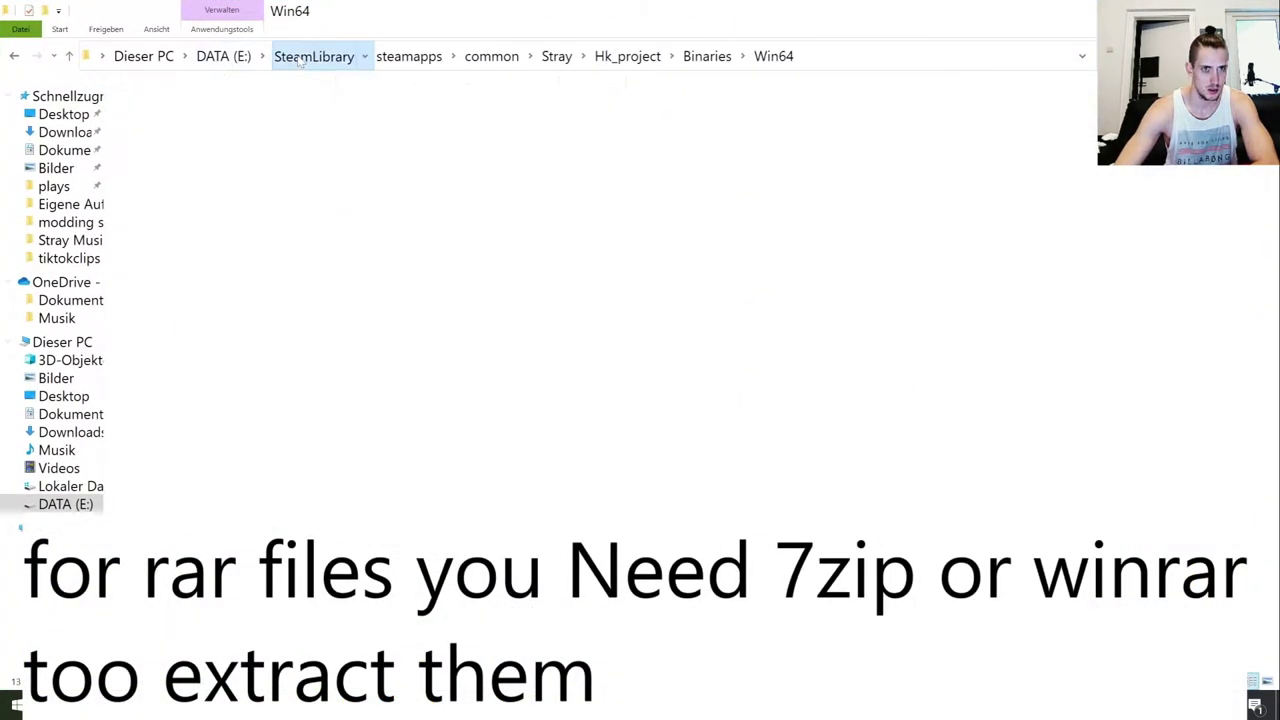
click(222, 56)
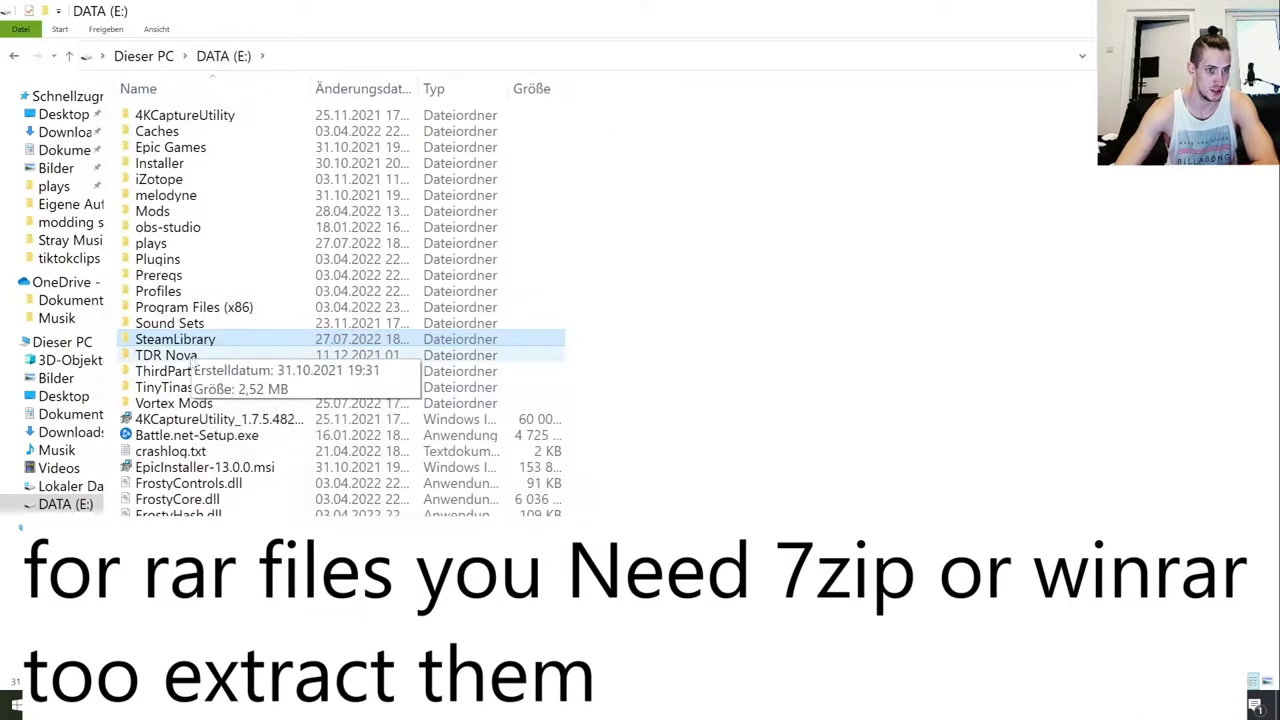
Open the Stray game folder under SteamLibrary, steamapps, common
double_click(200, 342)
double_click(170, 118)
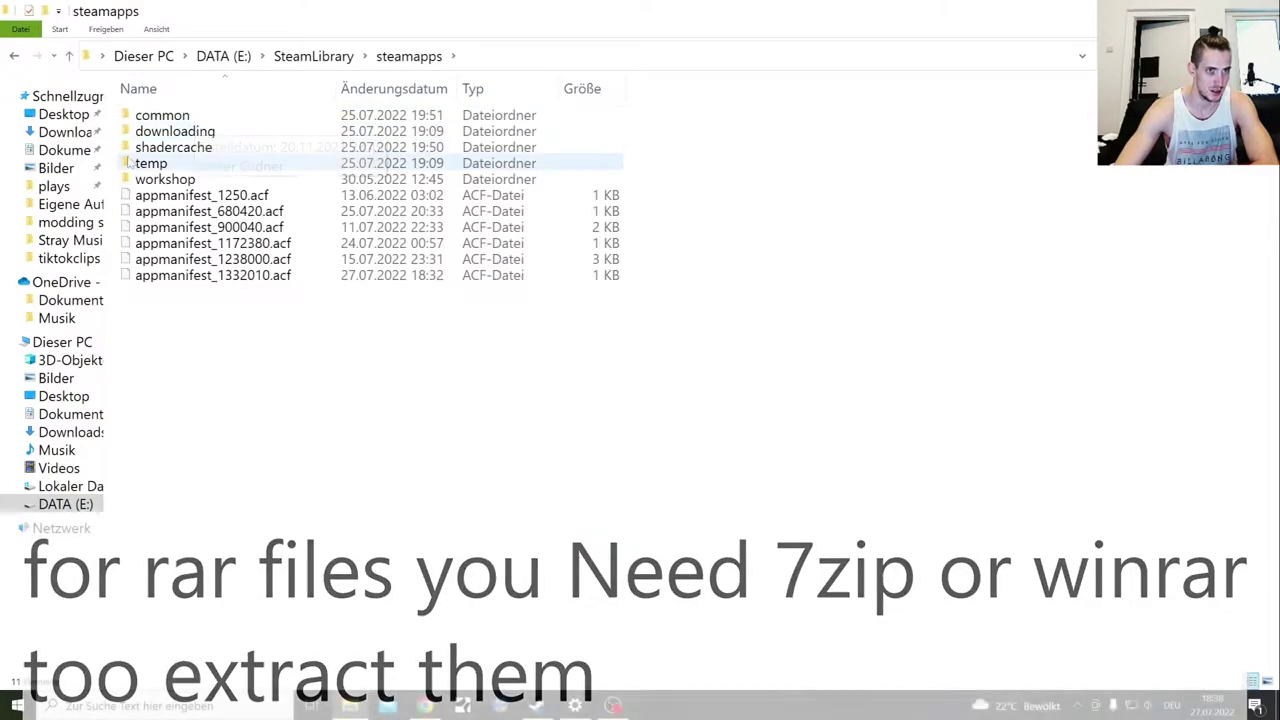
double_click(165, 117)
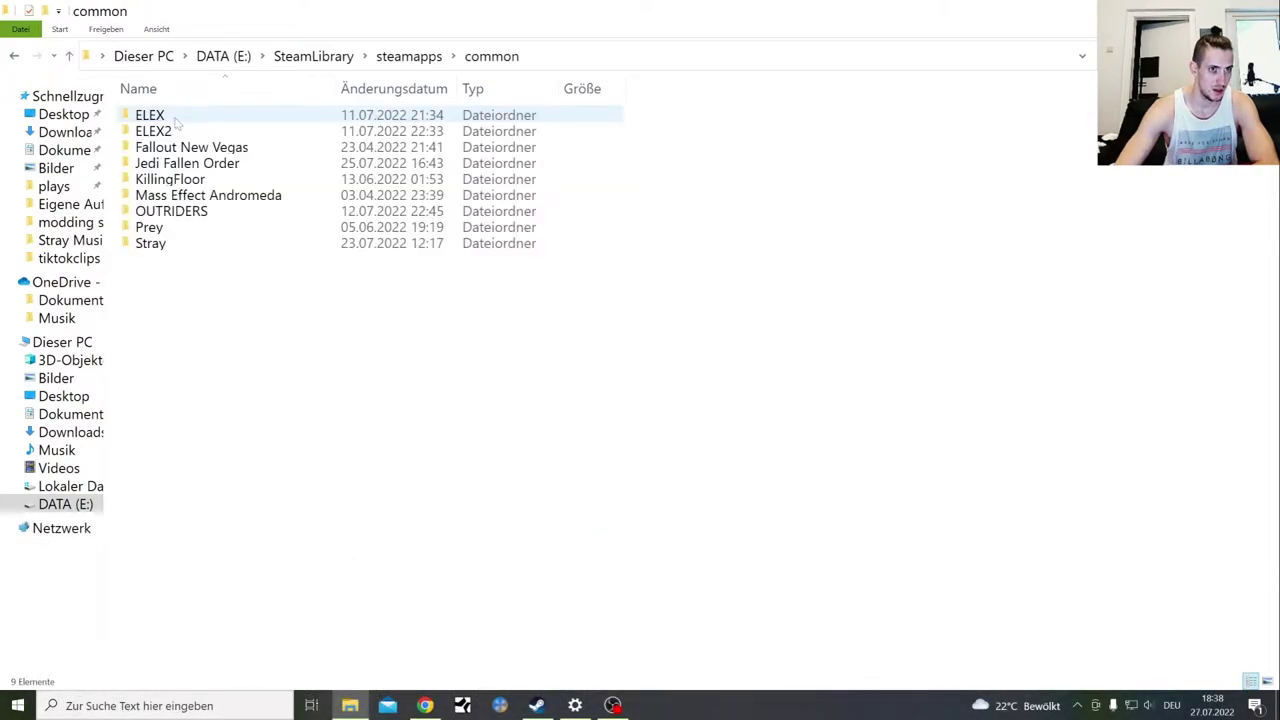
click(162, 245)
double_click(162, 245)
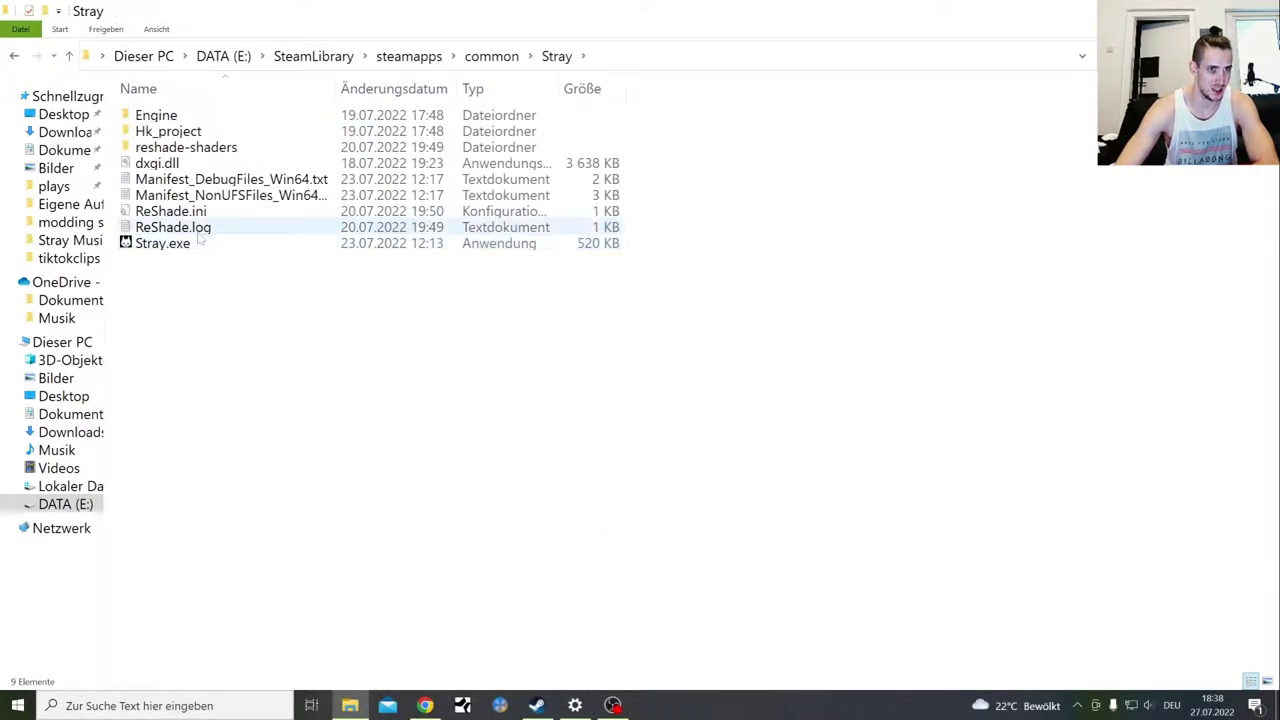
Open the Win64 folder inside the Stray game's Hk_project and Binaries folders
double_click(195, 133)
double_click(160, 132)
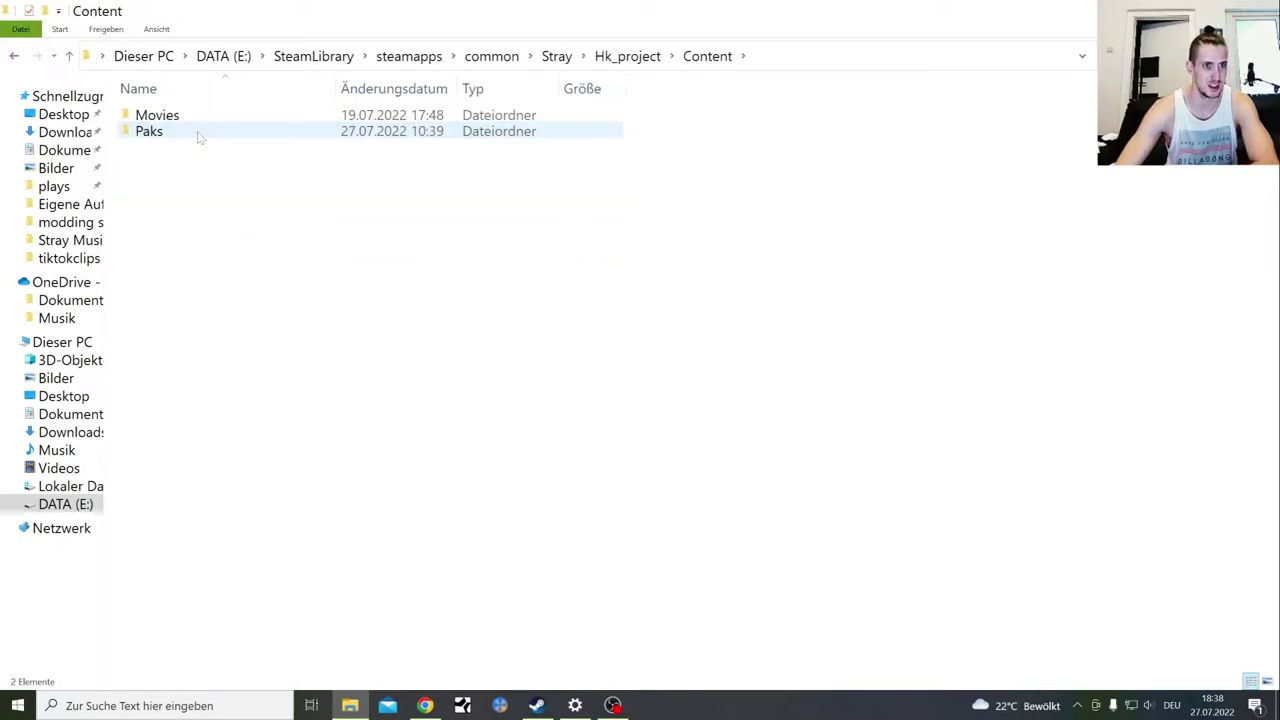
click(16, 56)
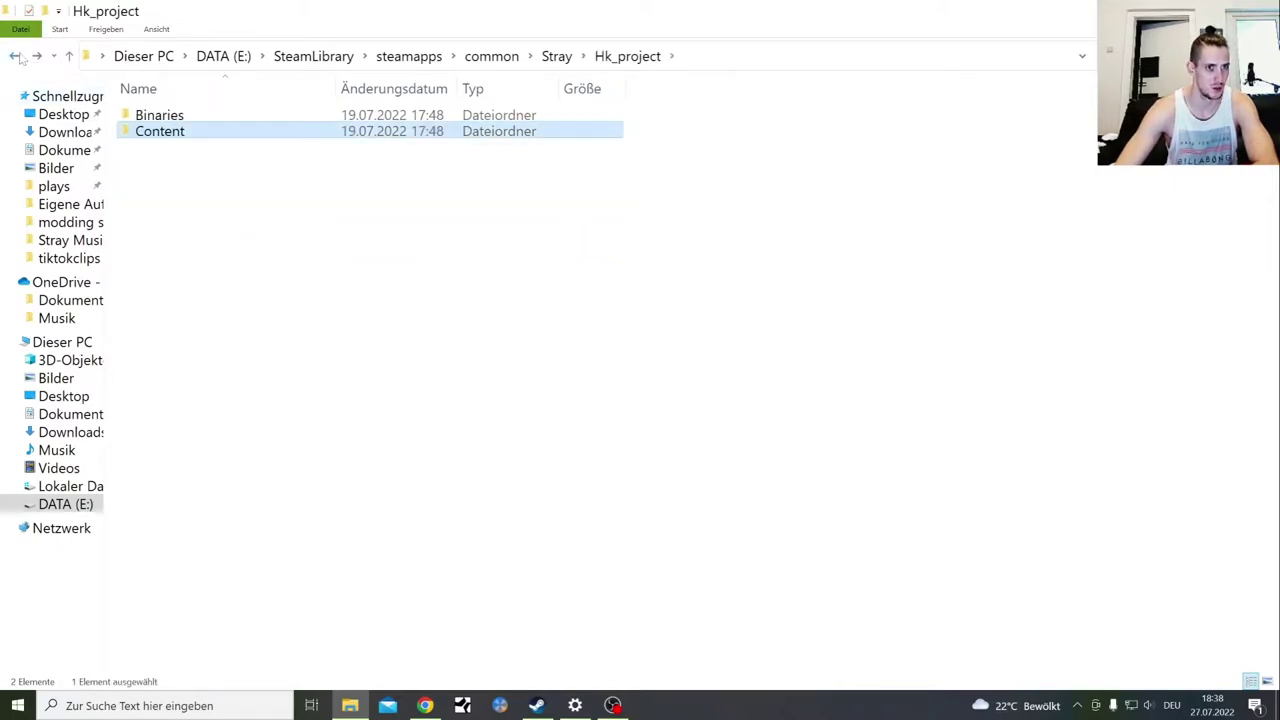
double_click(186, 119)
double_click(191, 119)
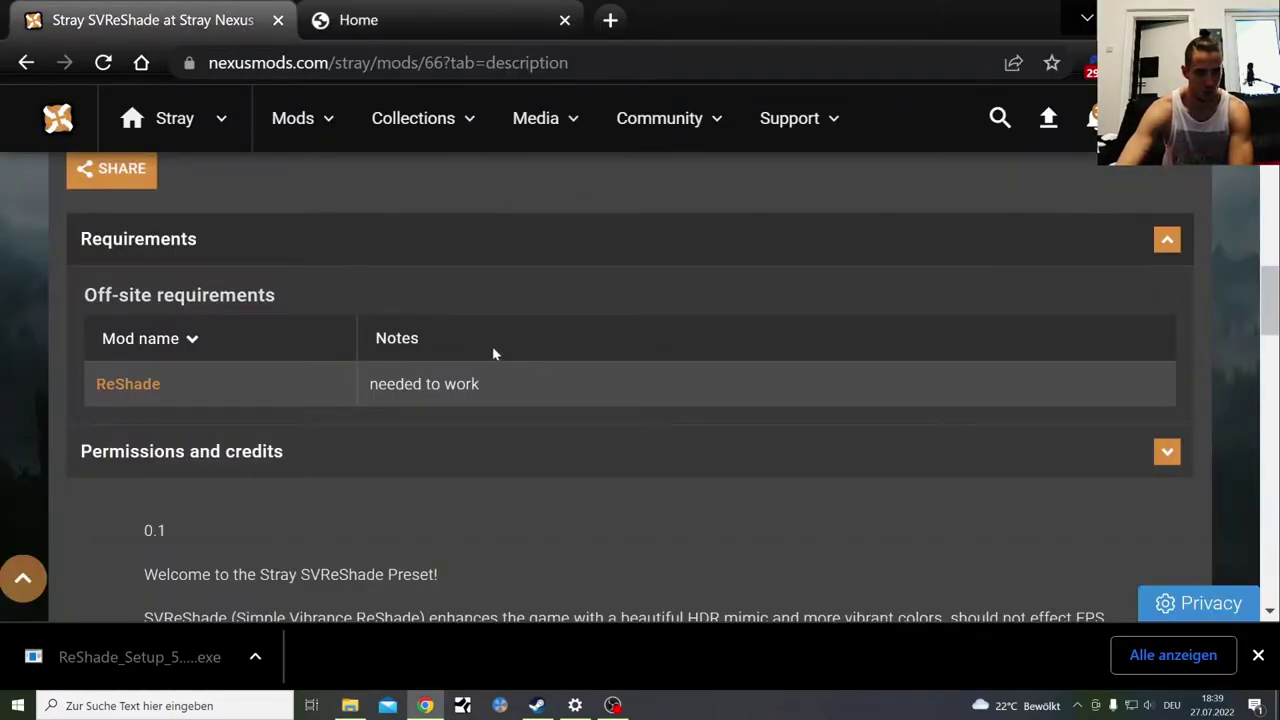
Show the main files offered for the Stray SVReShade mod on its Nexus Mods page in Chrome
scroll(1268, 320, down, 1)
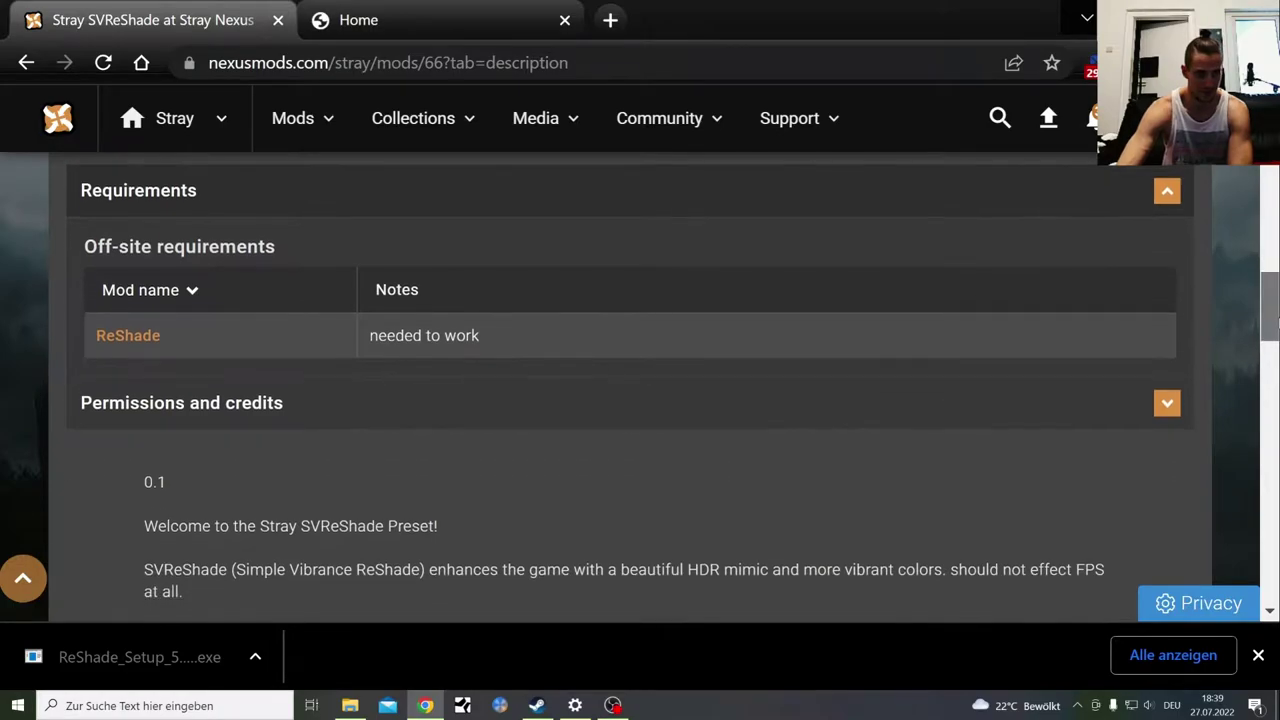
drag(1268, 320, 1268, 204)
scroll(630, 388, down, 3)
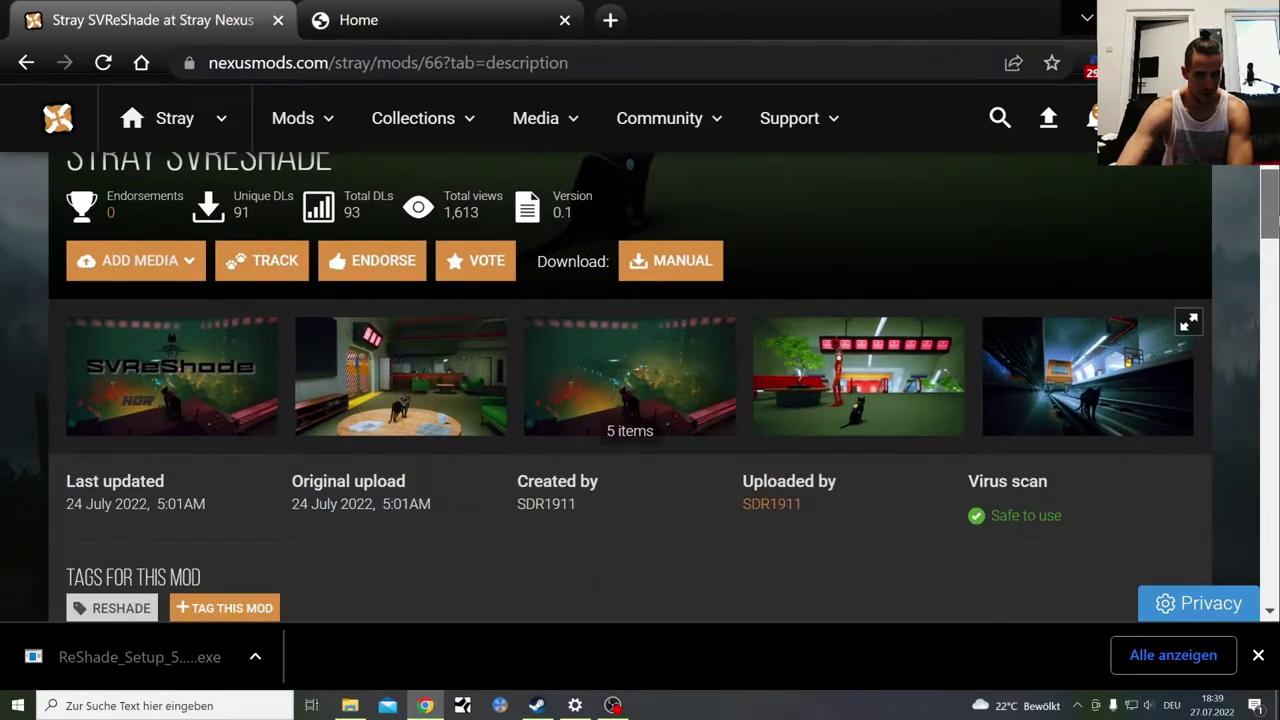
scroll(630, 388, down, 2)
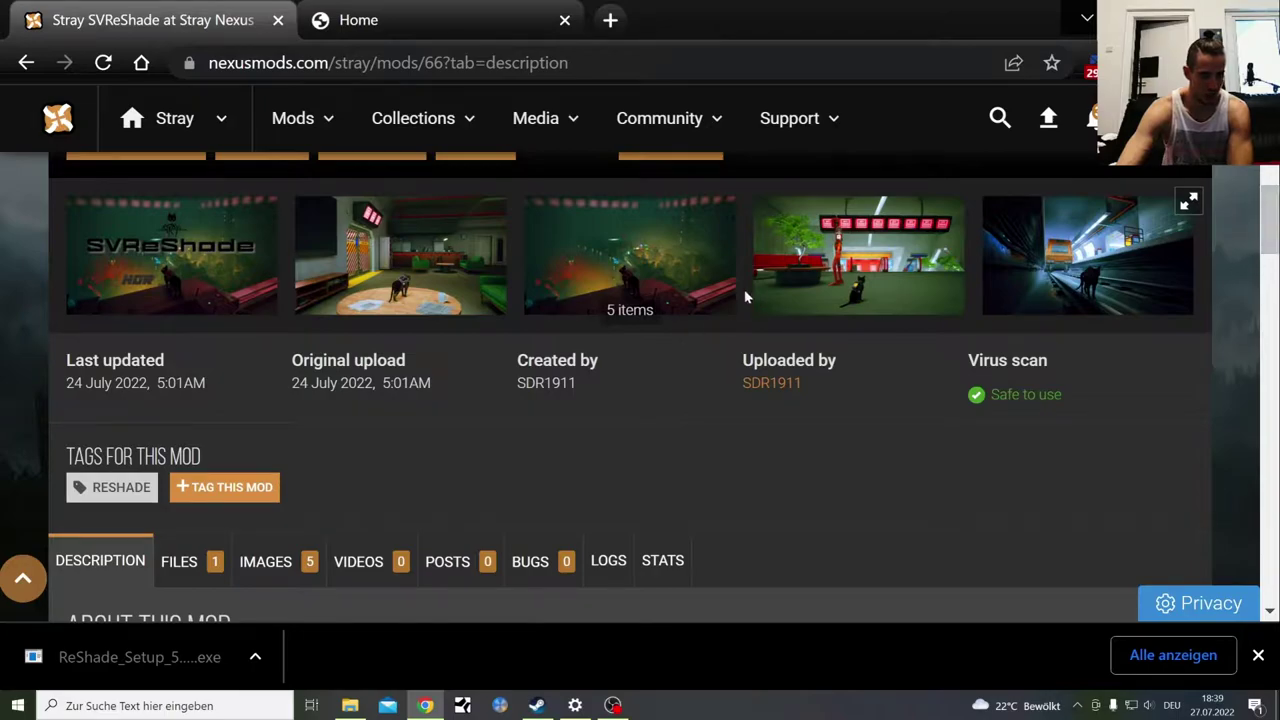
click(199, 566)
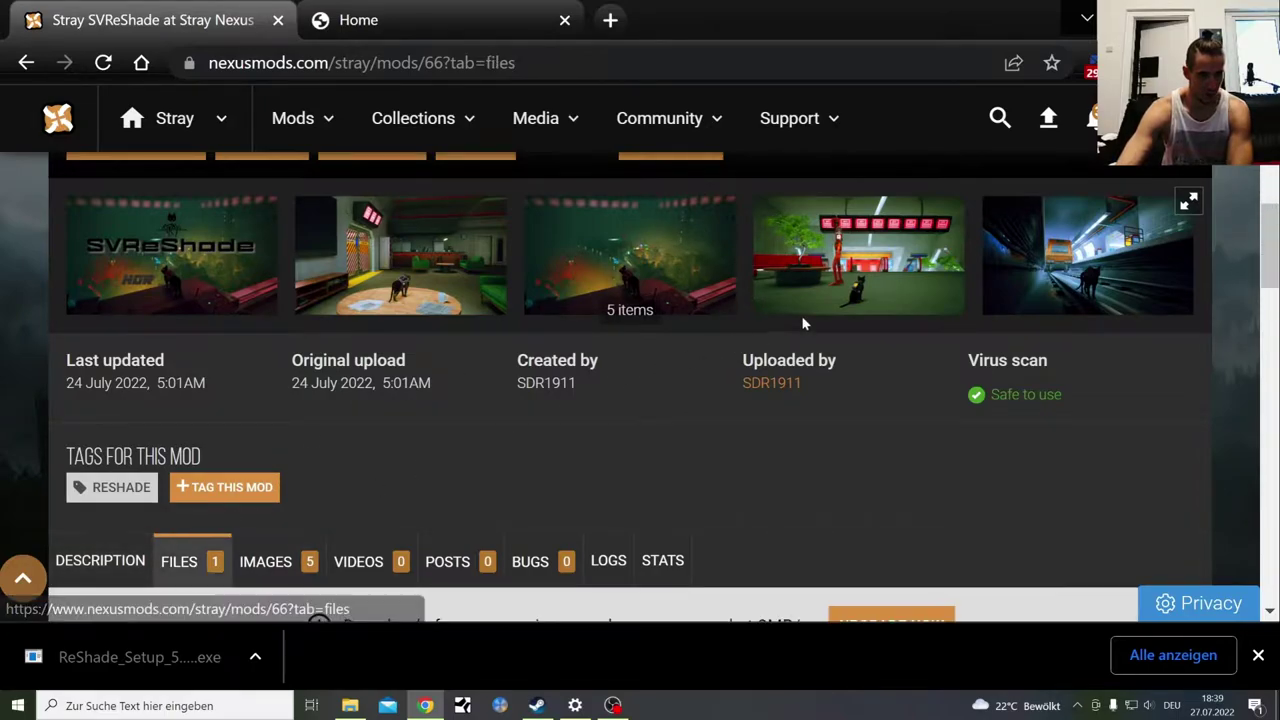
scroll(801, 315, down, 5)
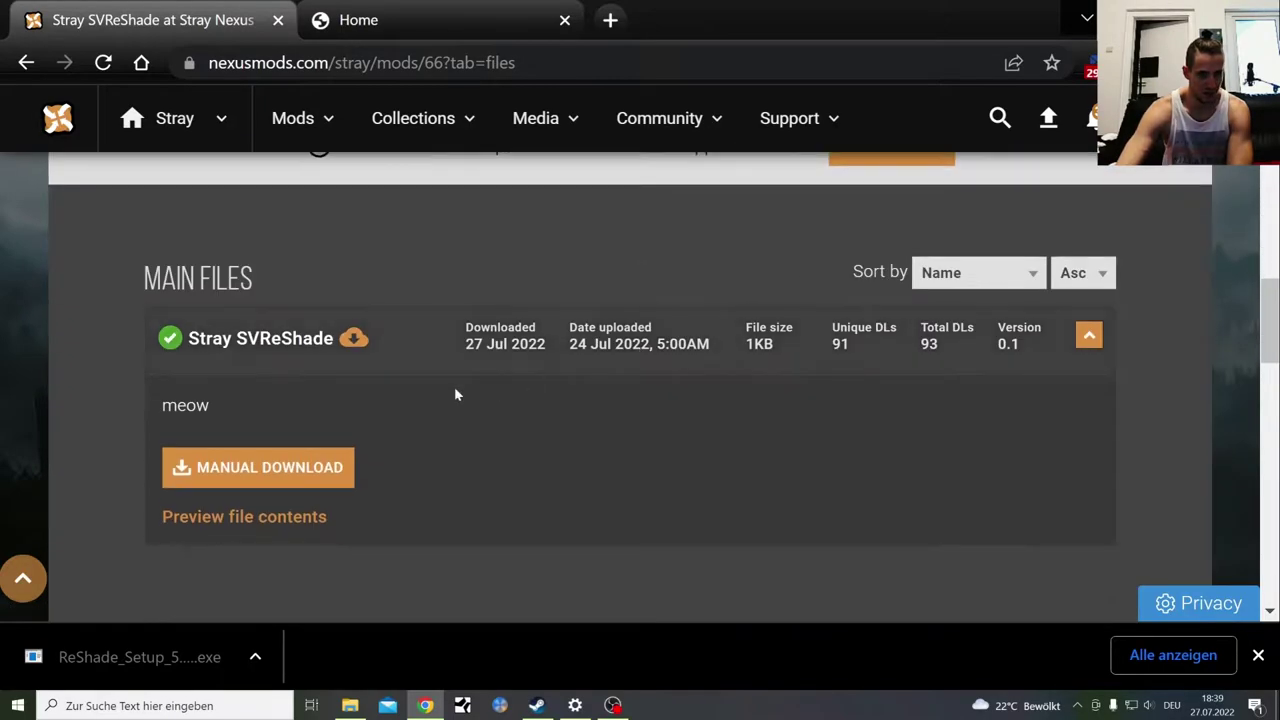
Start the manual download of Stray SVReShade-66-0-1-1658635234.zip and cancel saving it to the Win64 folder
click(258, 473)
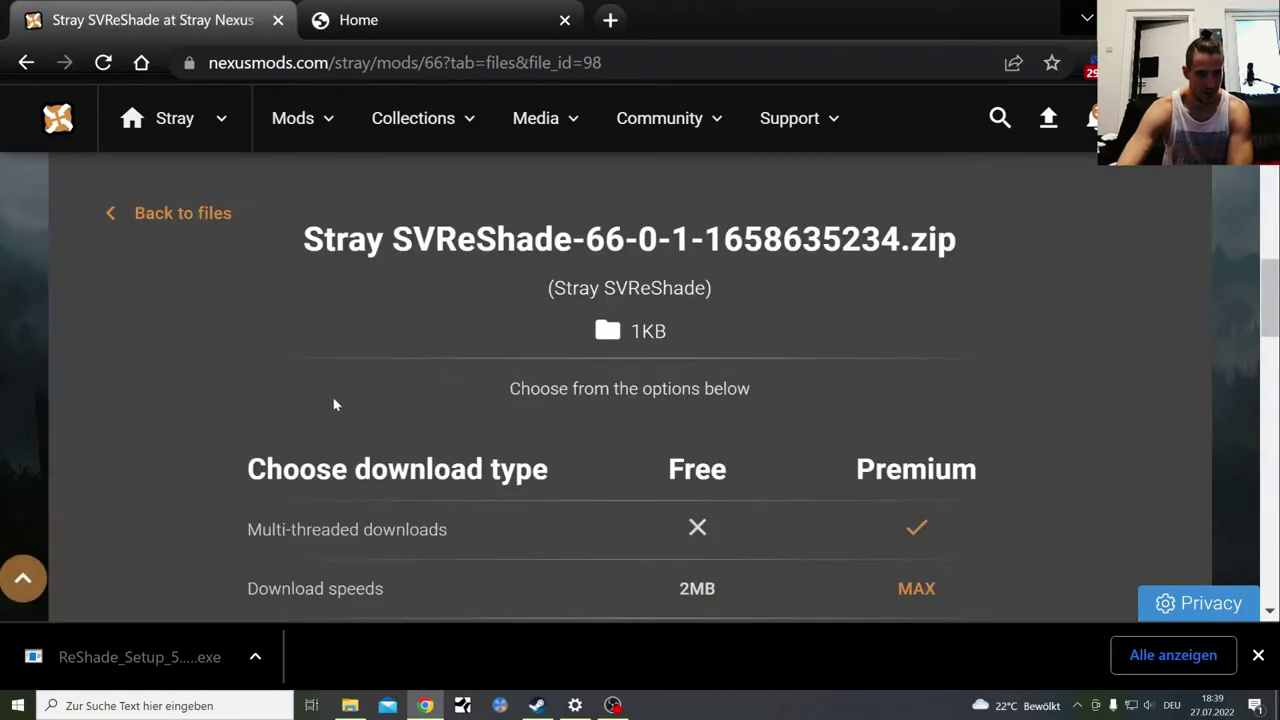
scroll(425, 340, down, 5)
click(735, 305)
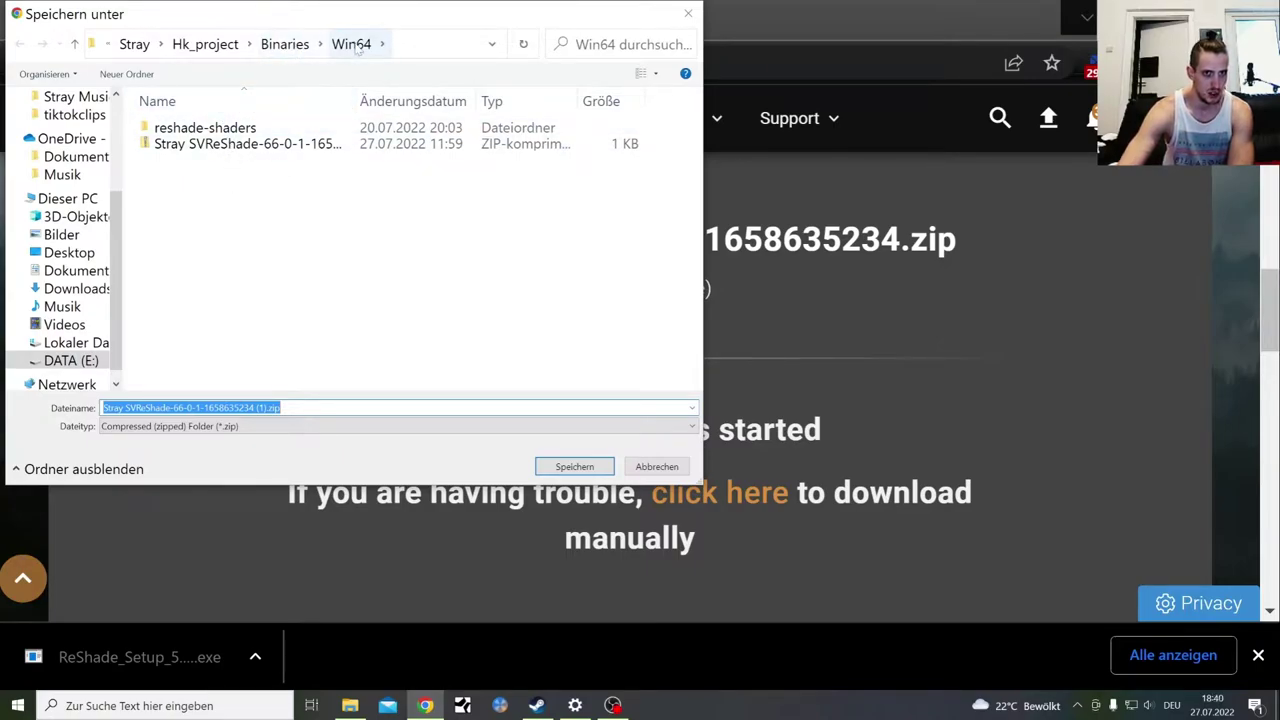
click(671, 472)
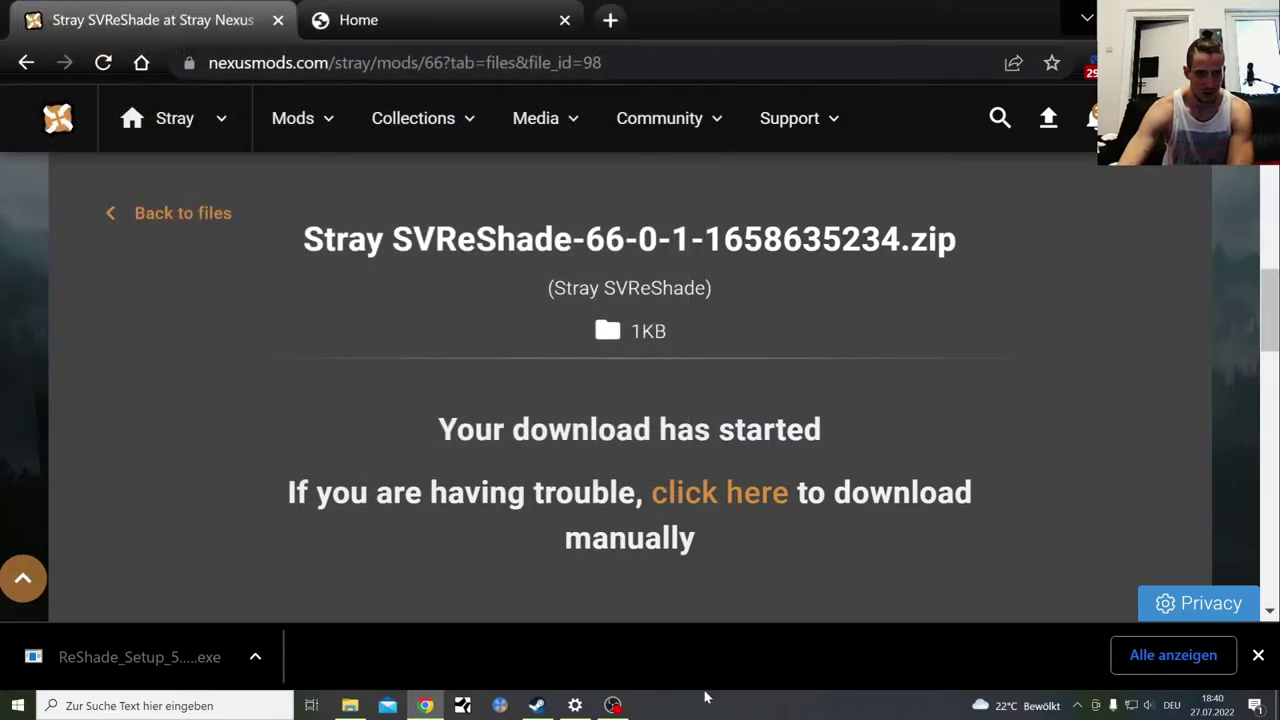
Switch to File Explorer and show the 7-Zip extraction options for the Stray SVReShade archive in the Win64 folder
click(350, 705)
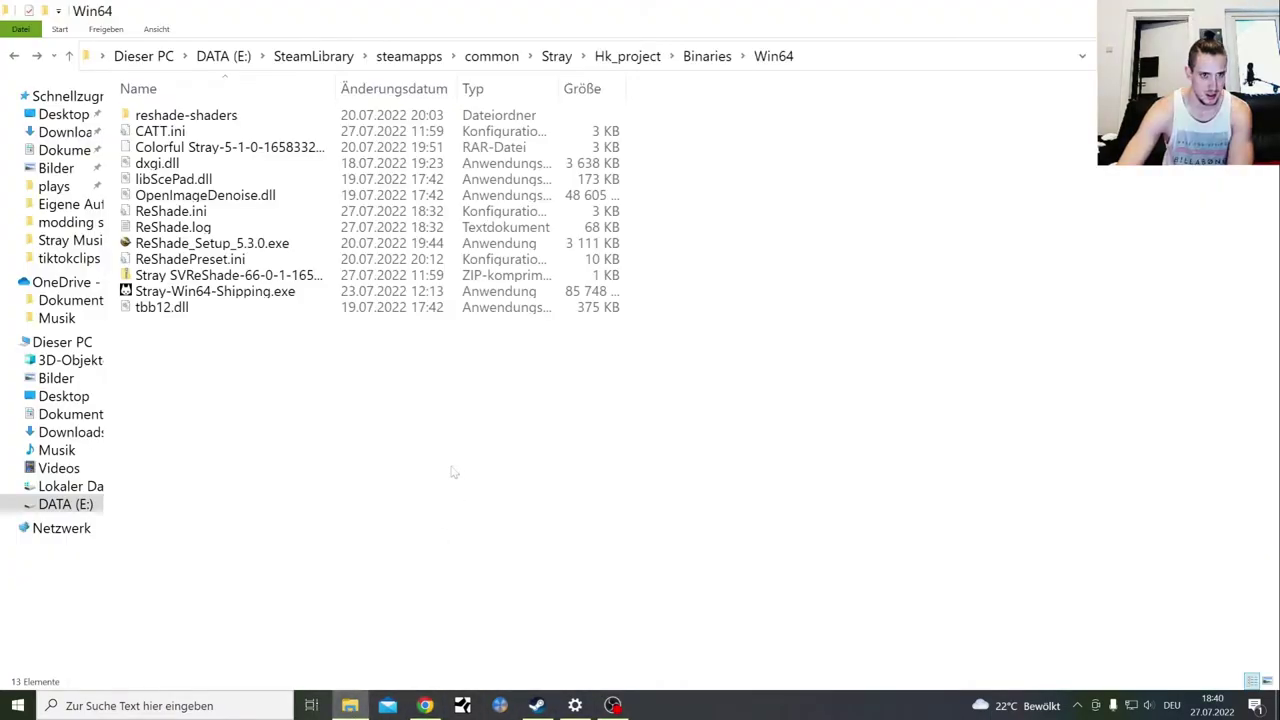
right_click(228, 275)
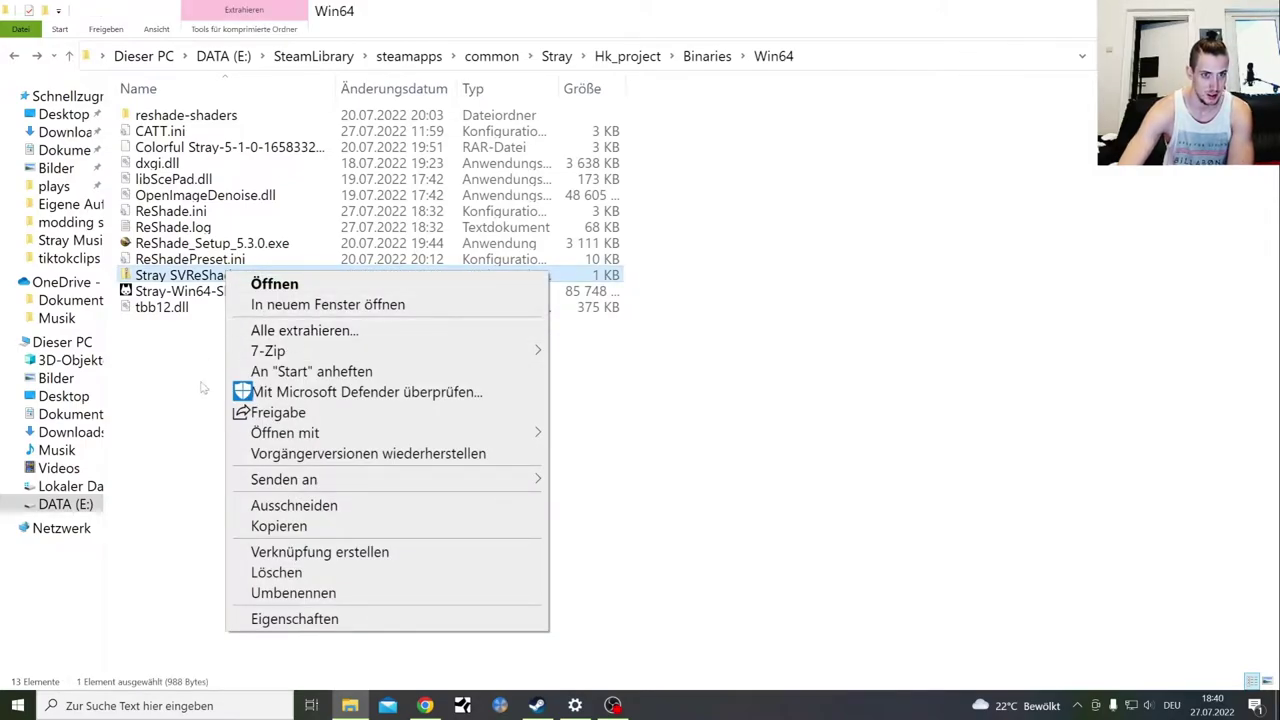
mouse_move(321, 346)
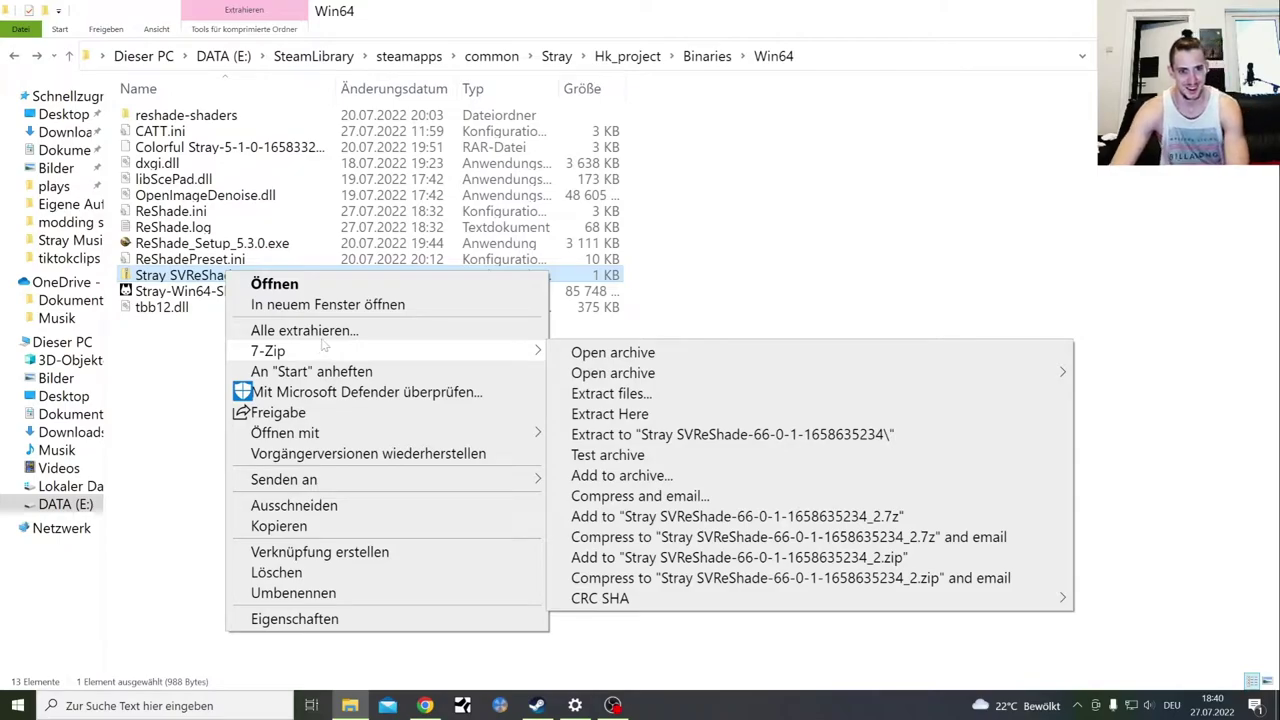
click(115, 380)
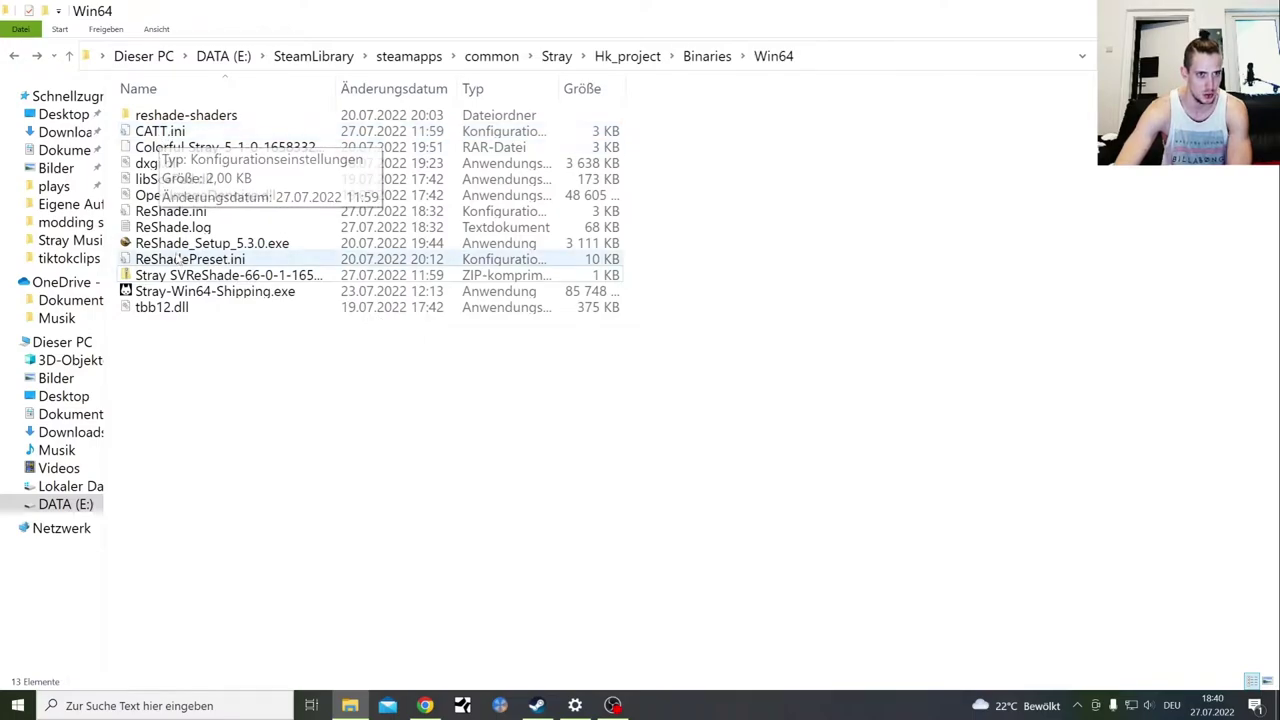
double_click(193, 246)
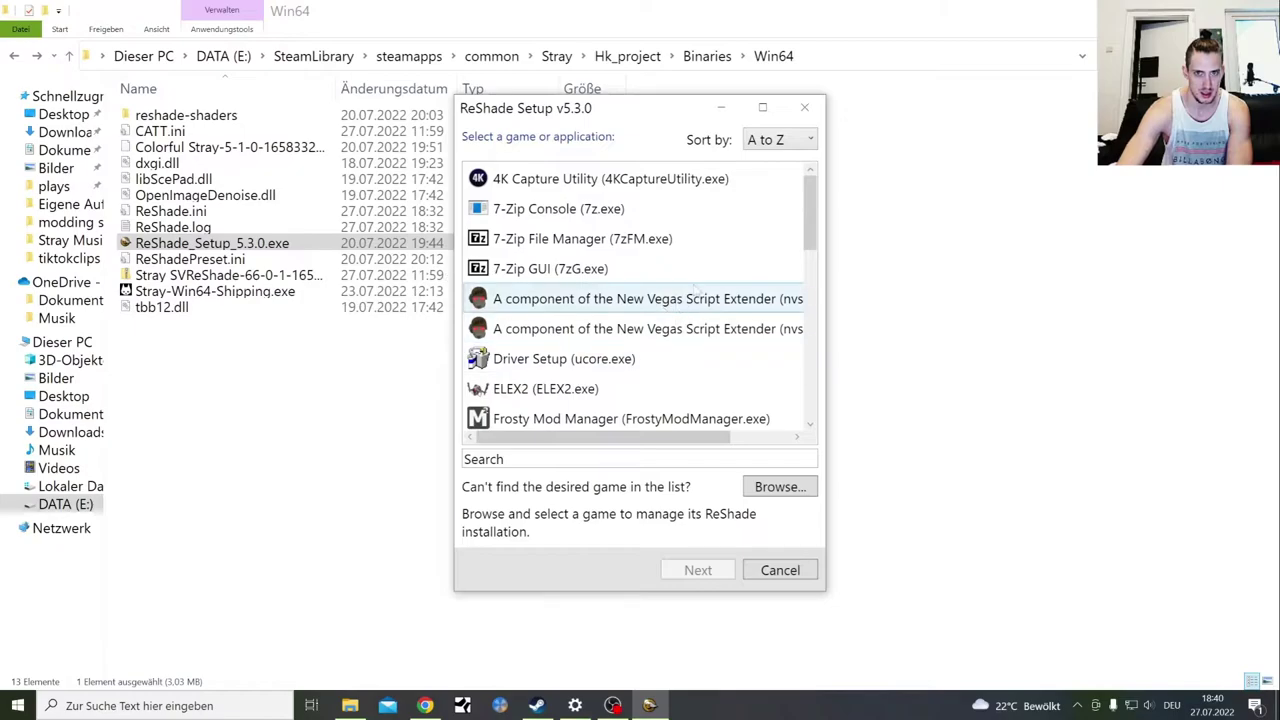
drag(808, 219, 811, 232)
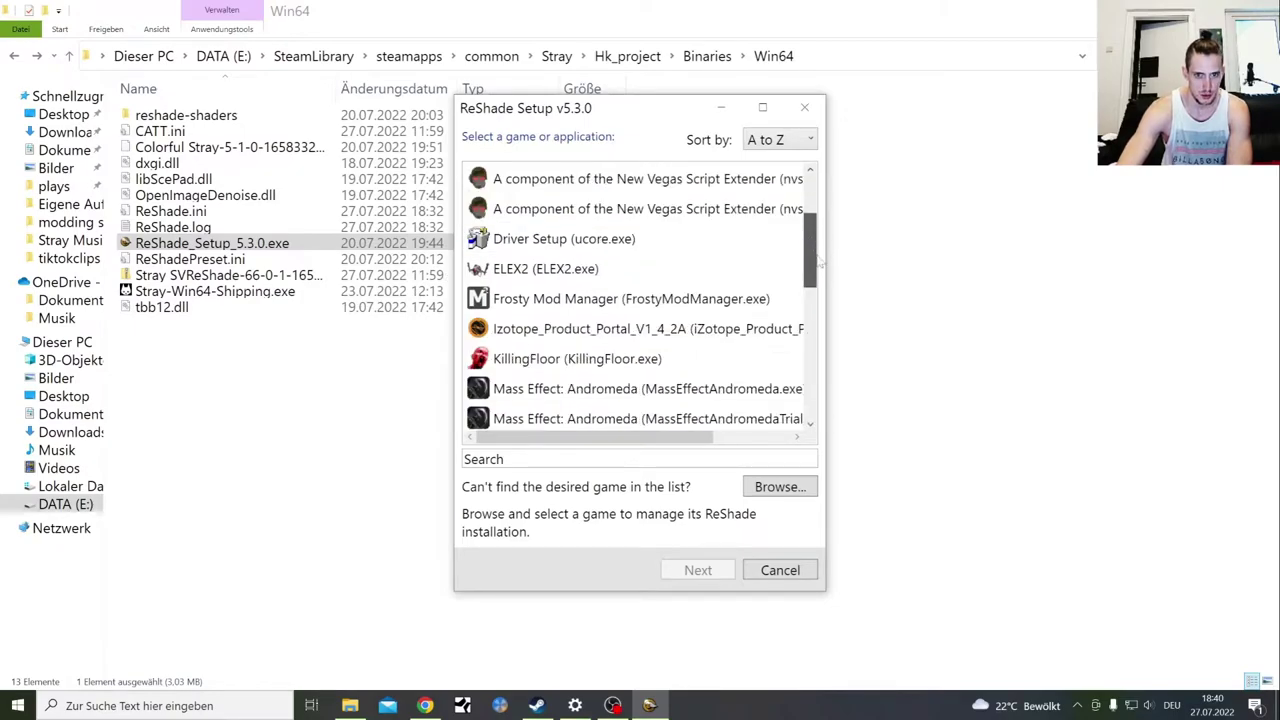
drag(818, 260, 833, 357)
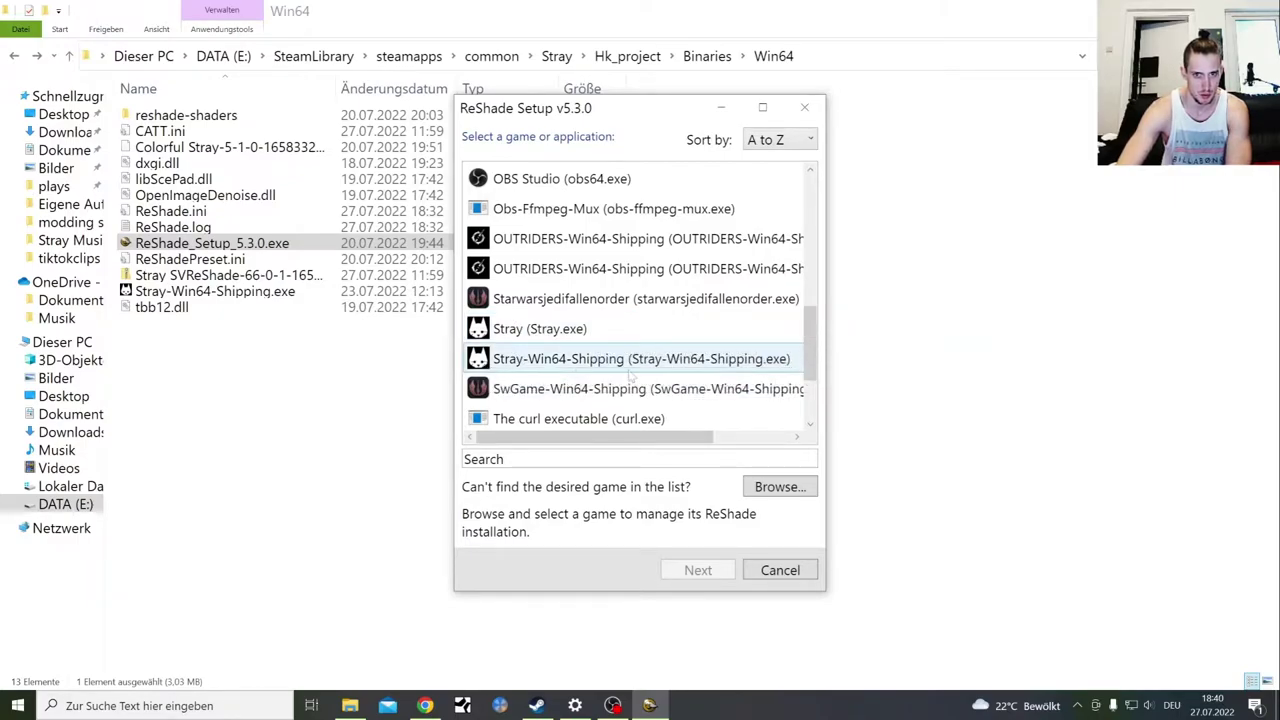
click(679, 369)
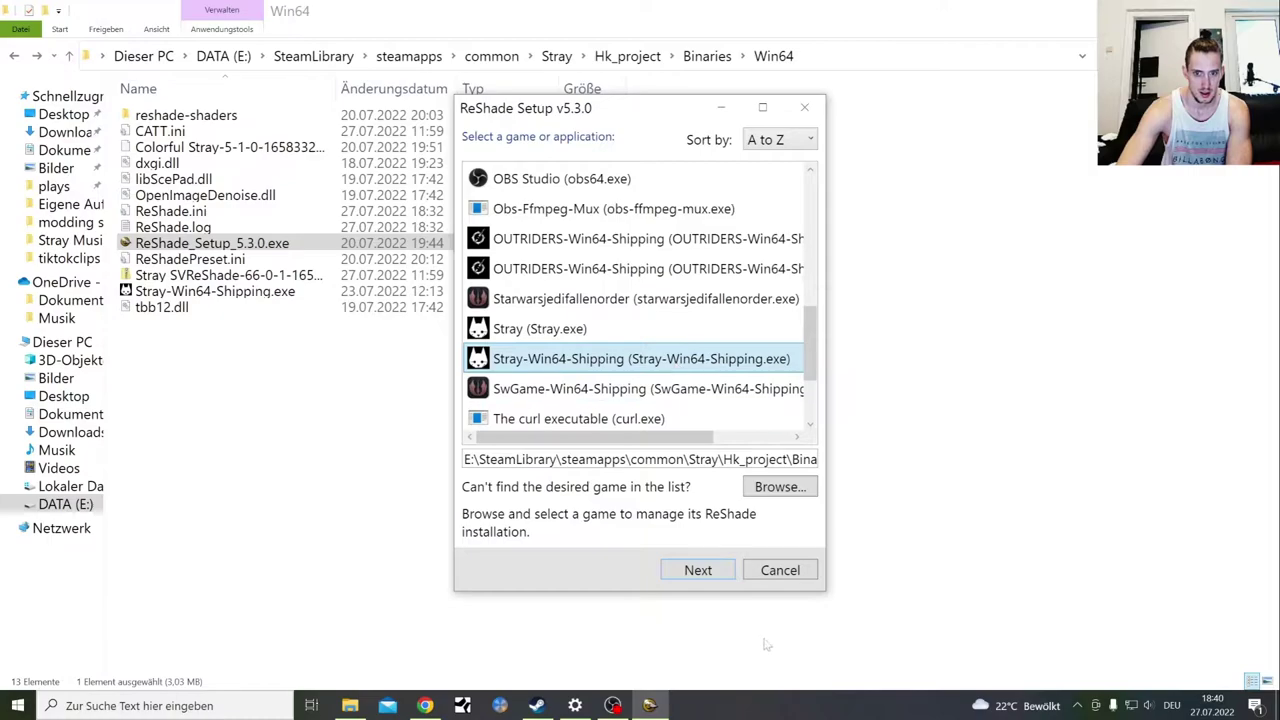
click(700, 571)
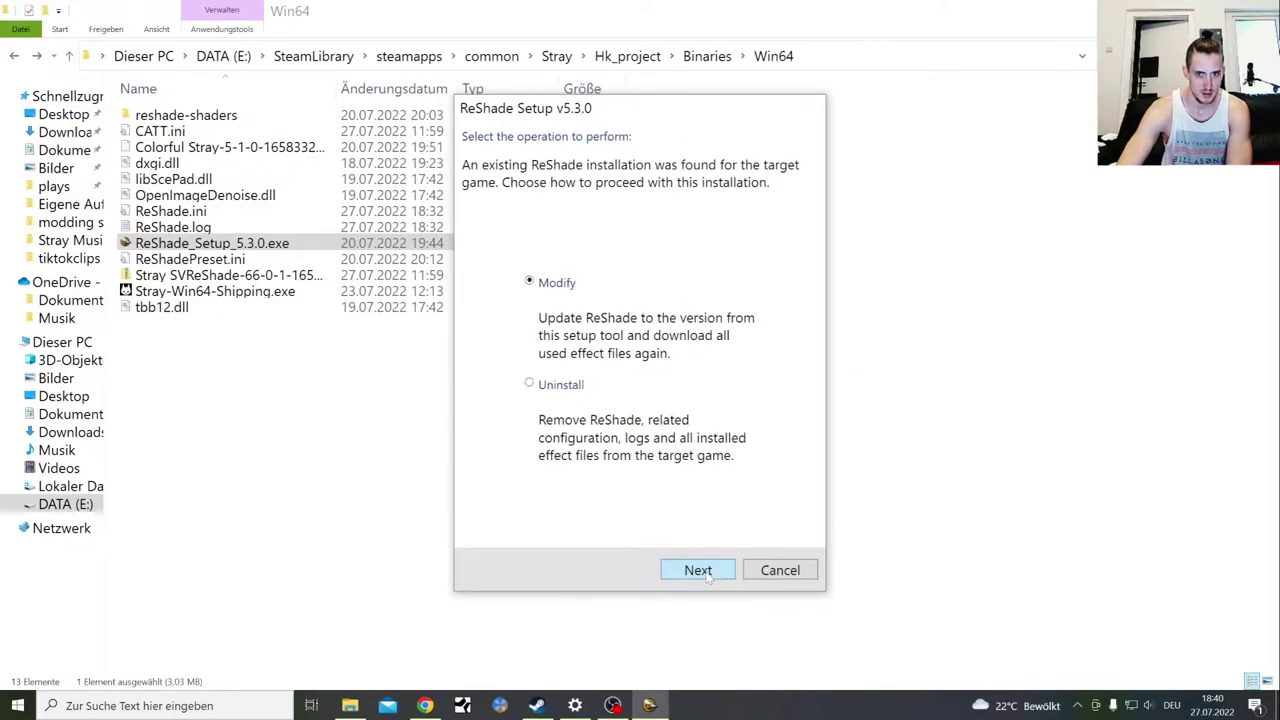
click(791, 572)
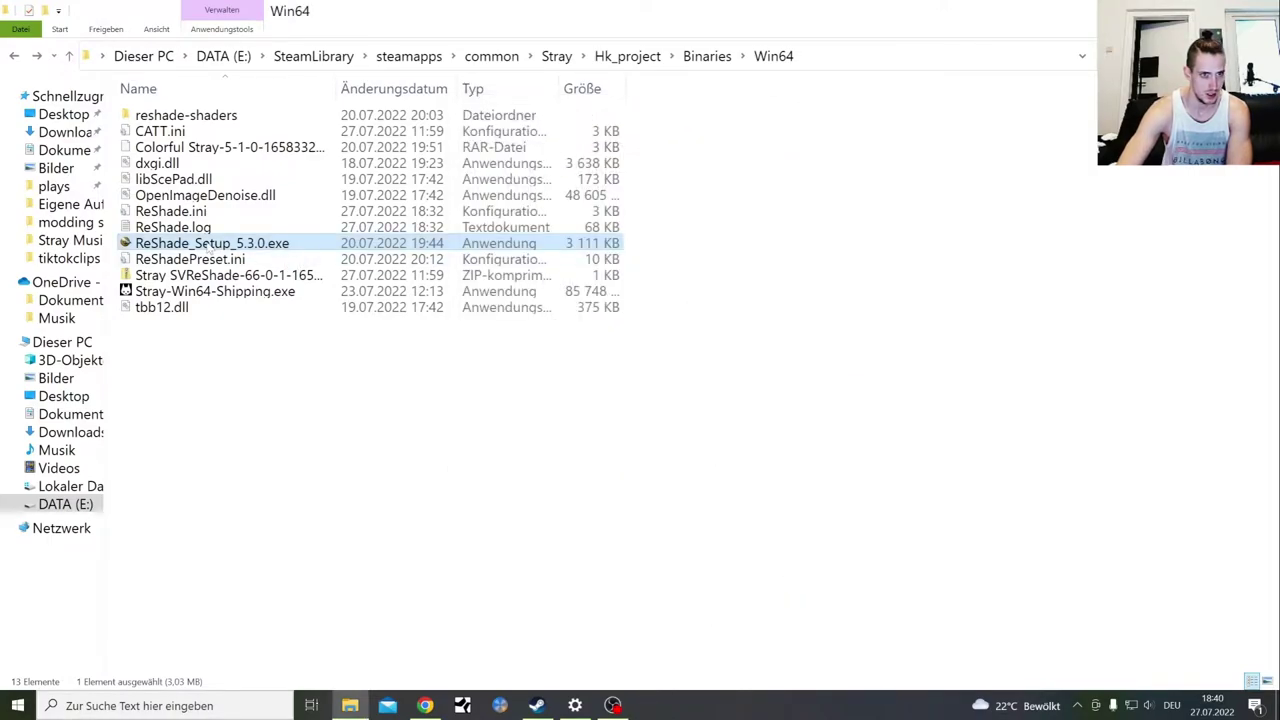
Run ReShade_Setup_5.3.0.exe for Stray-Win64-Shipping.exe, using DirectX 10/11/12 and the Modify operation
scroll(680, 370, down, 10)
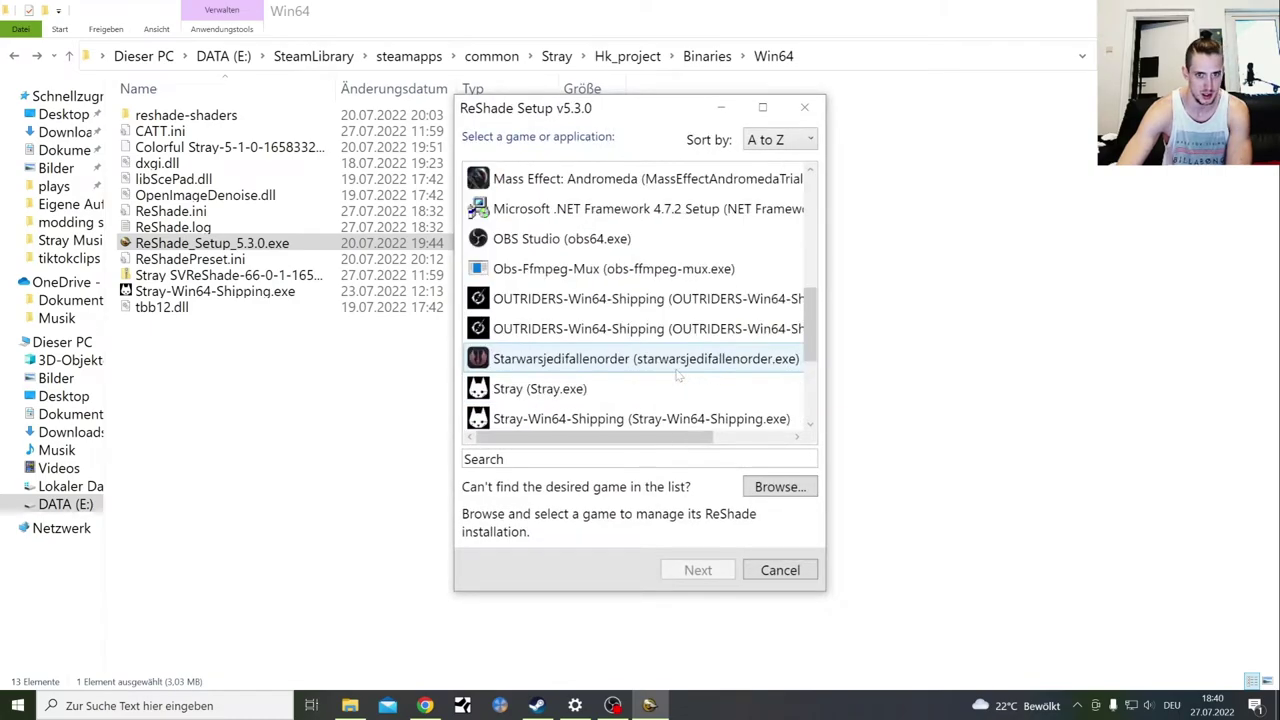
scroll(682, 365, up, 2)
scroll(620, 370, down, 1)
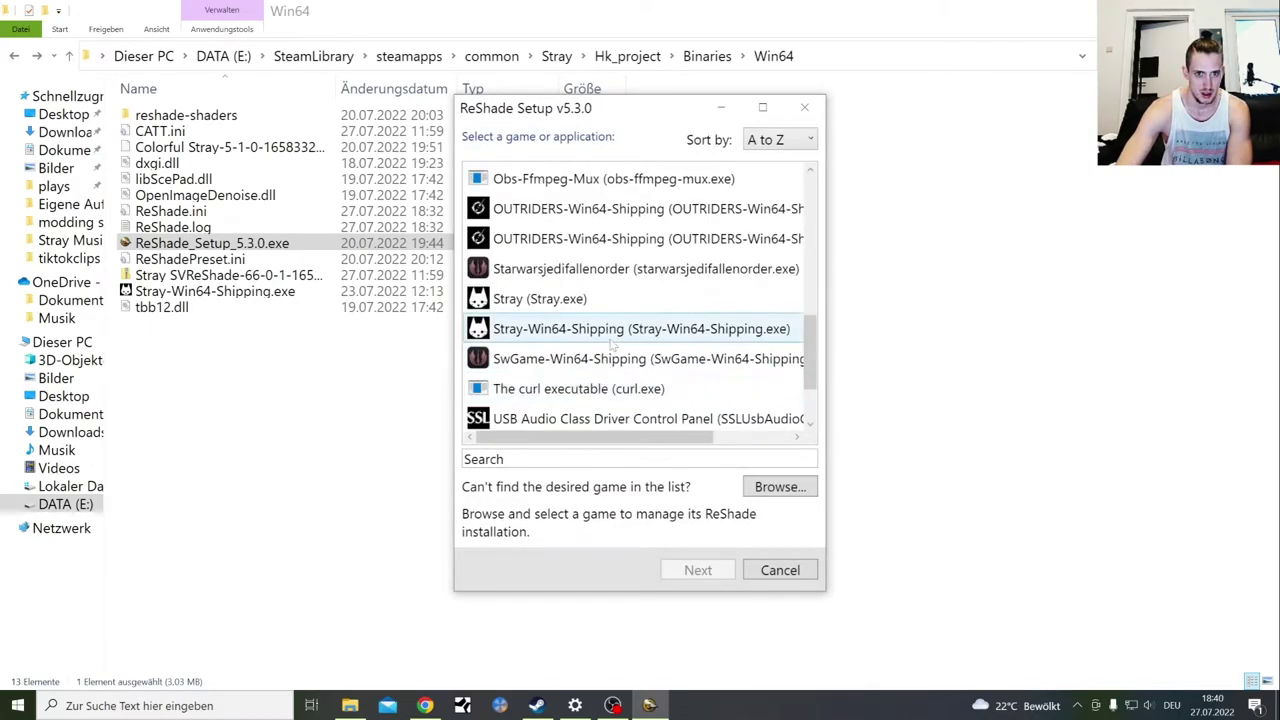
click(618, 331)
click(700, 572)
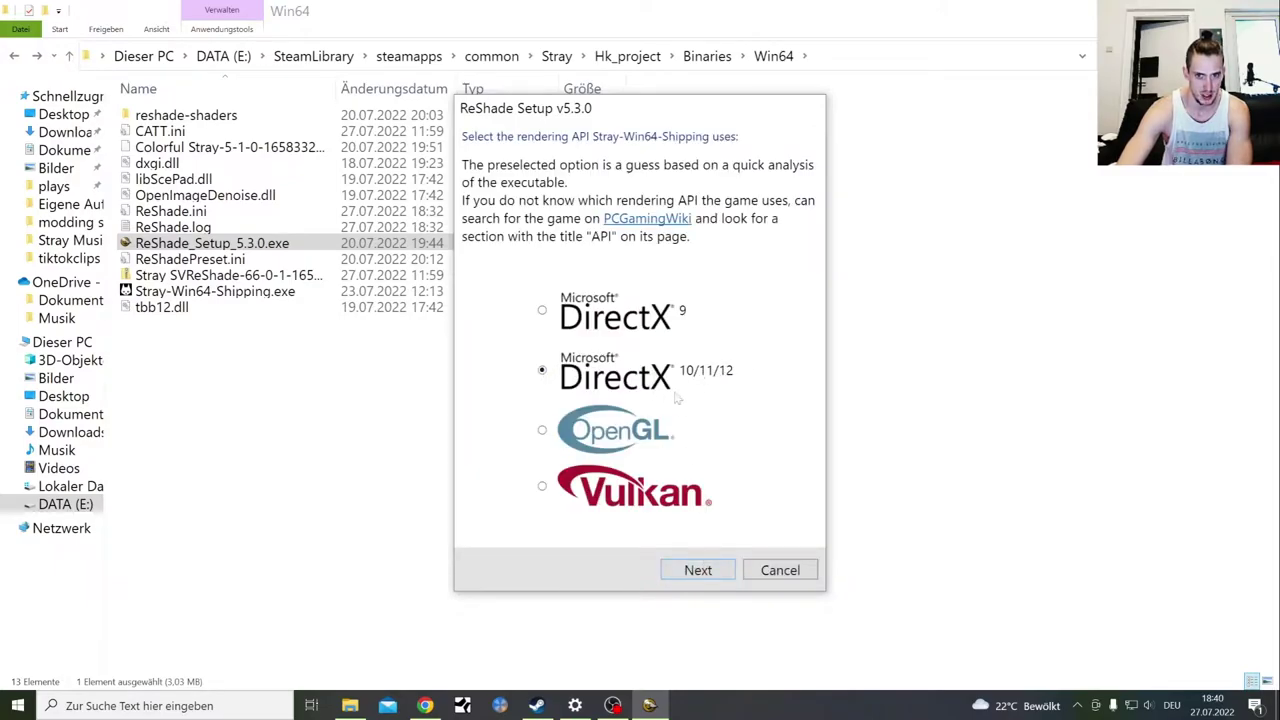
click(731, 572)
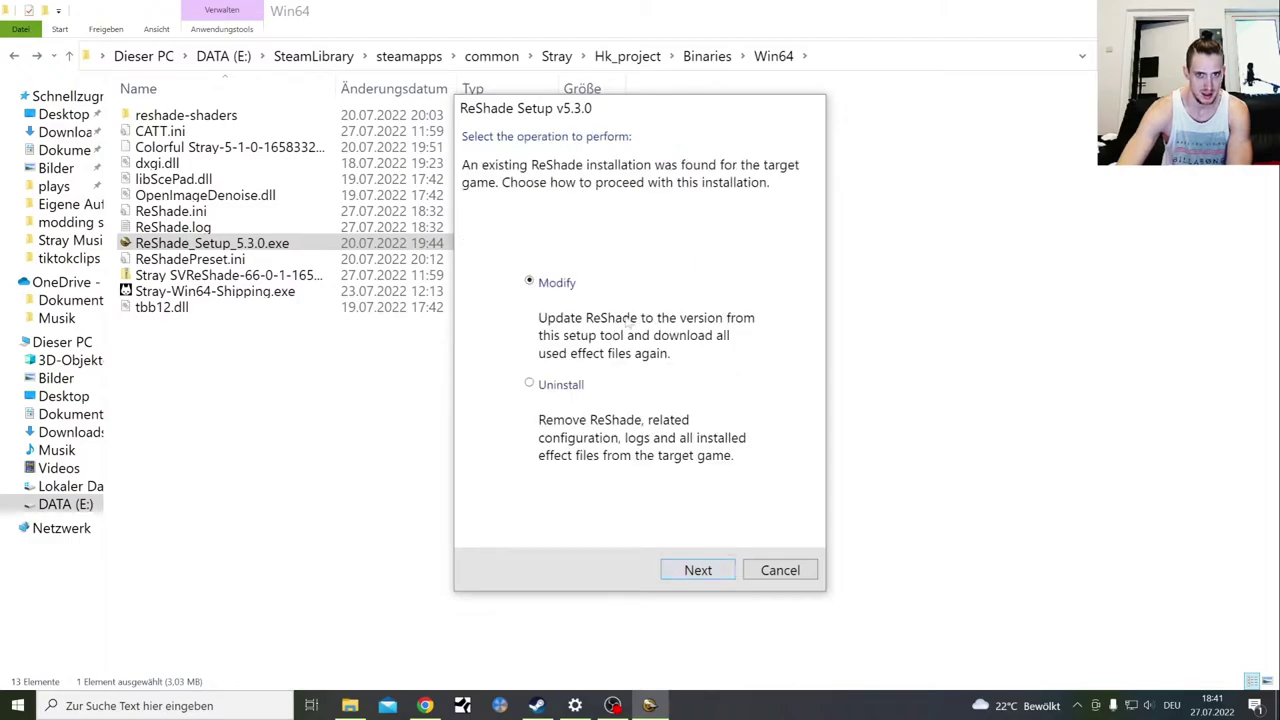
click(705, 572)
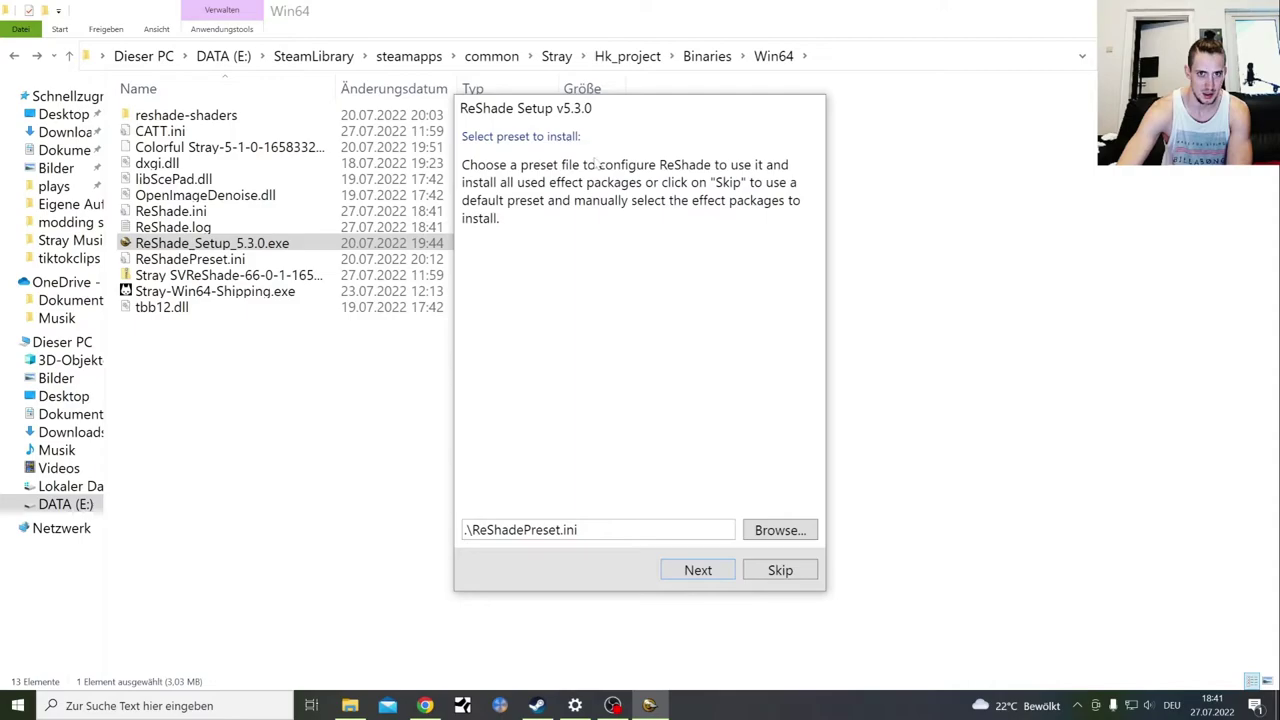
Choose CATT.ini from the Win64 folder as the ReShade preset to install
click(770, 531)
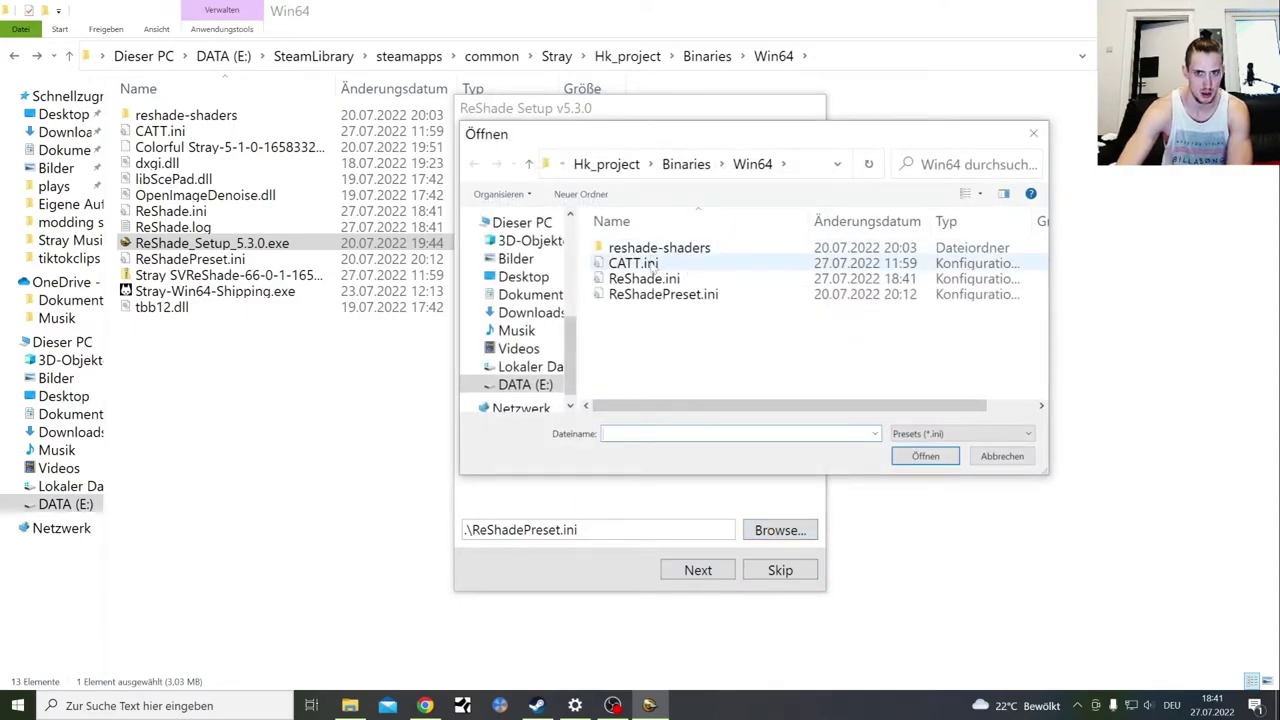
double_click(651, 265)
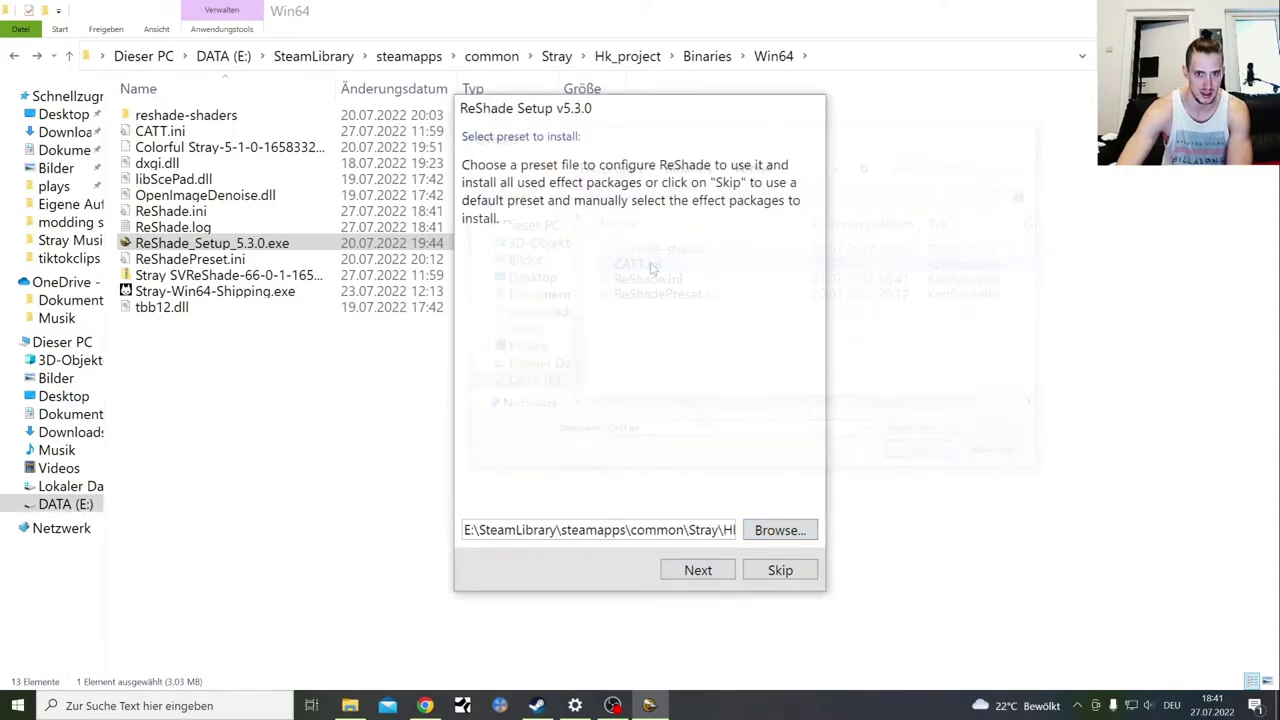
click(728, 572)
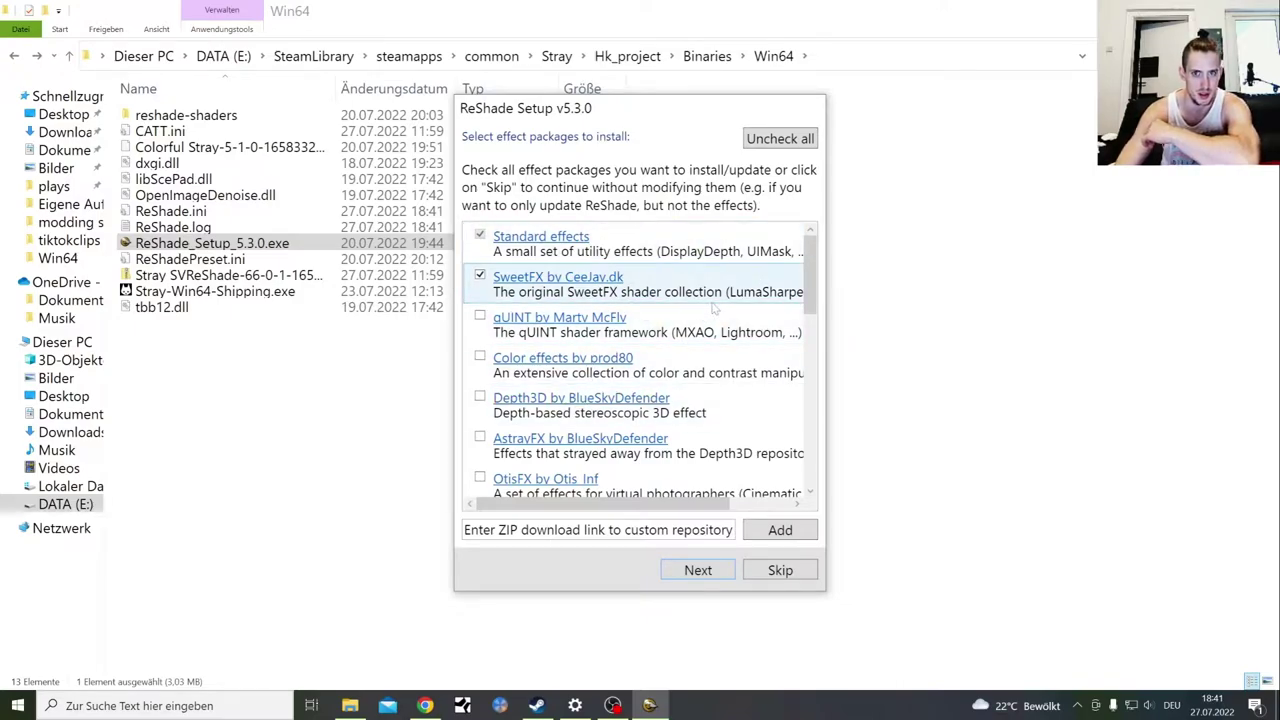
Select all effect packages, install them and finish the ReShade setup
click(783, 142)
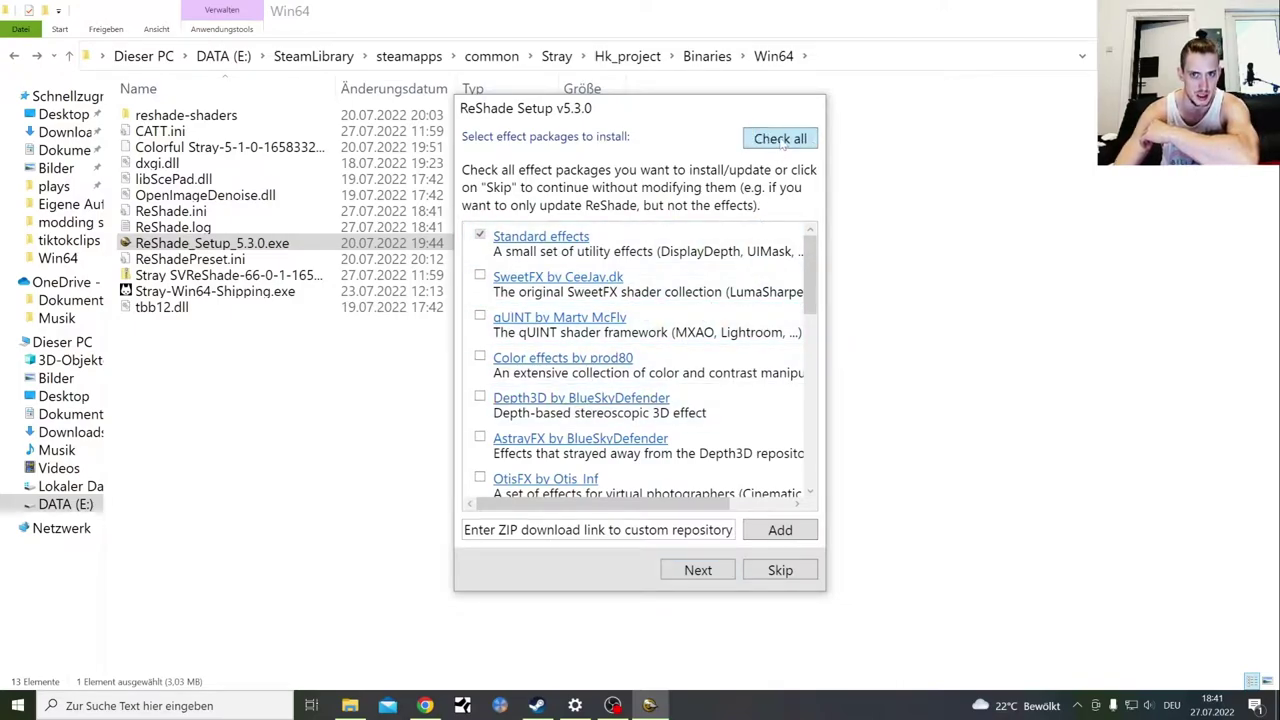
click(780, 140)
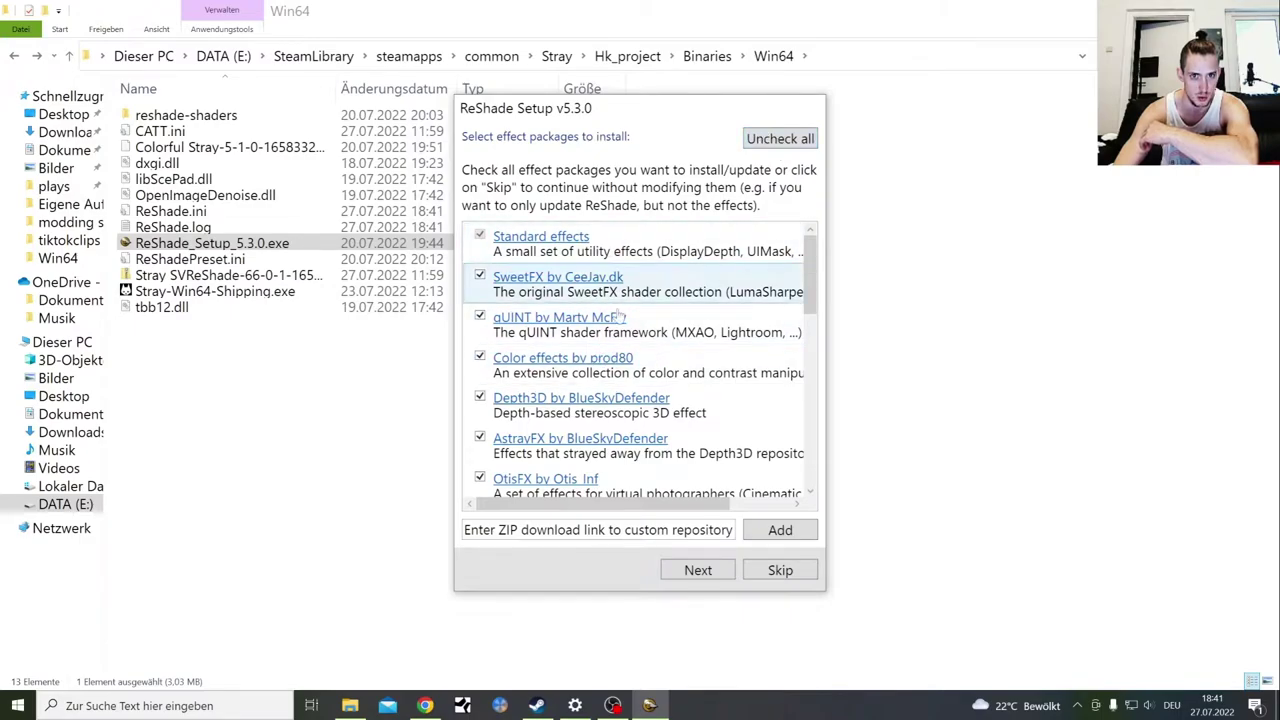
scroll(656, 383, down, 5)
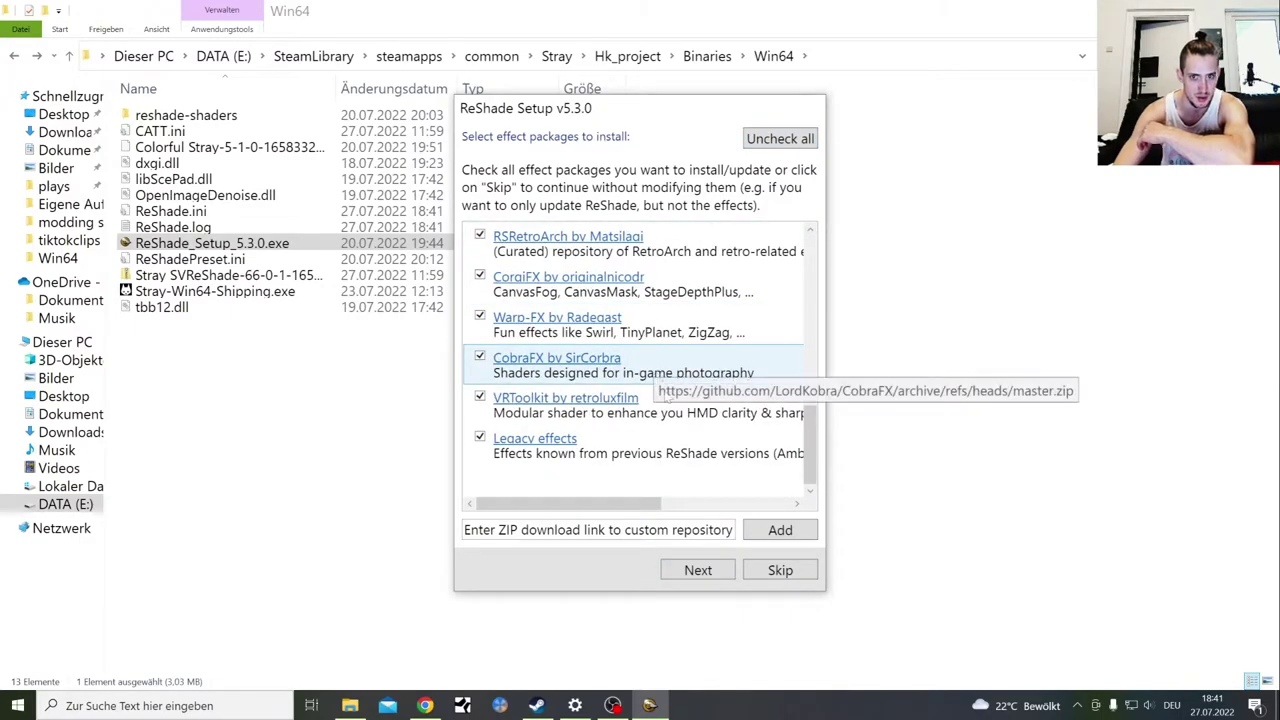
click(698, 570)
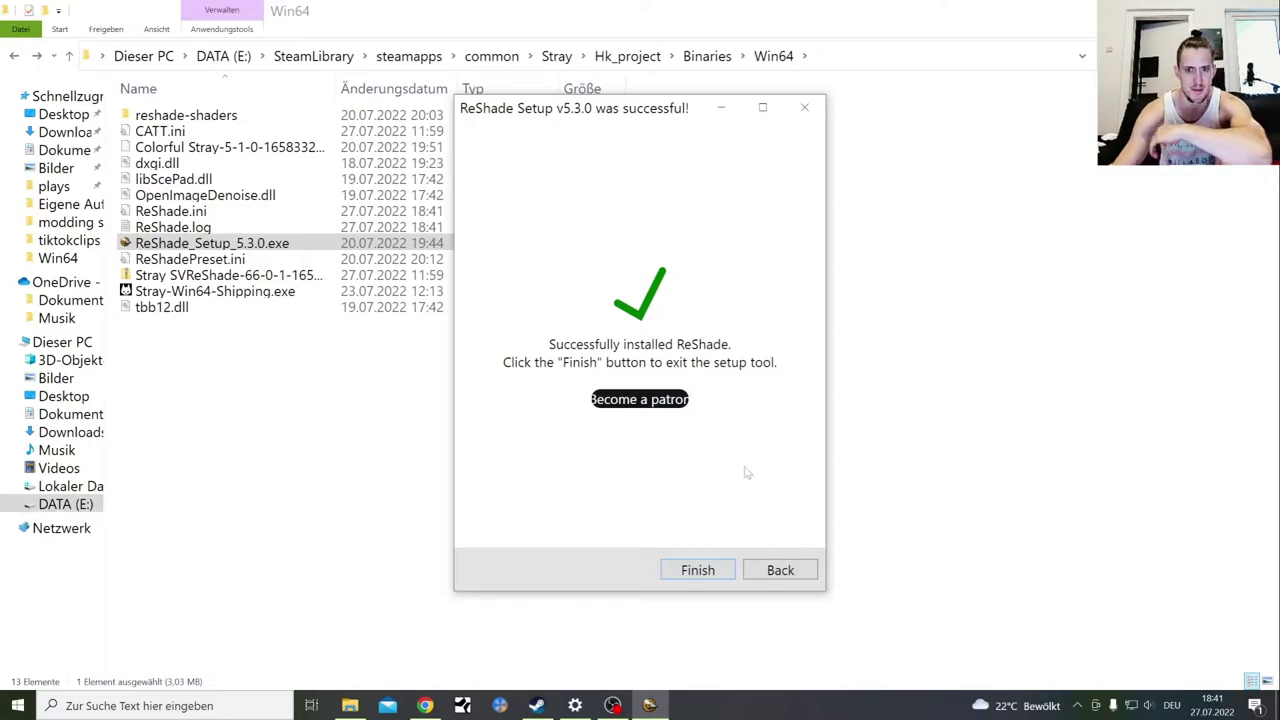
click(713, 569)
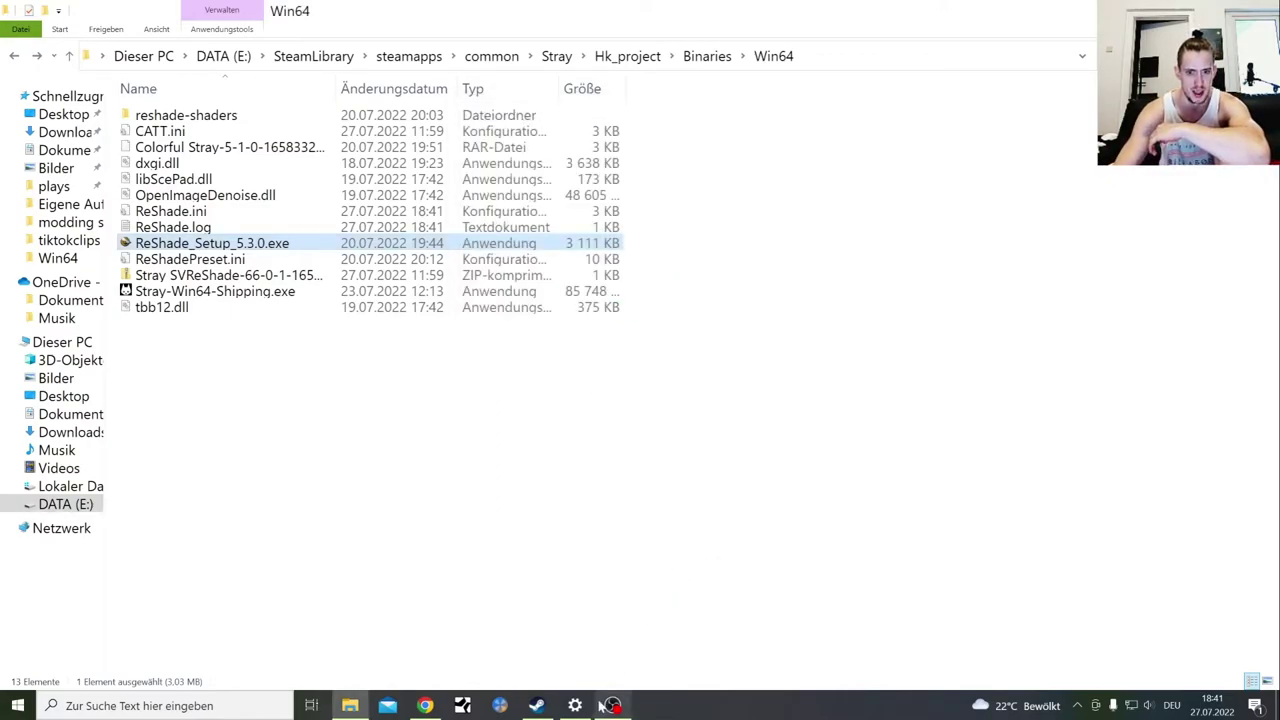
Launch Stray from the Steam library and briefly show the ReShade overlay on the game's main menu
click(537, 705)
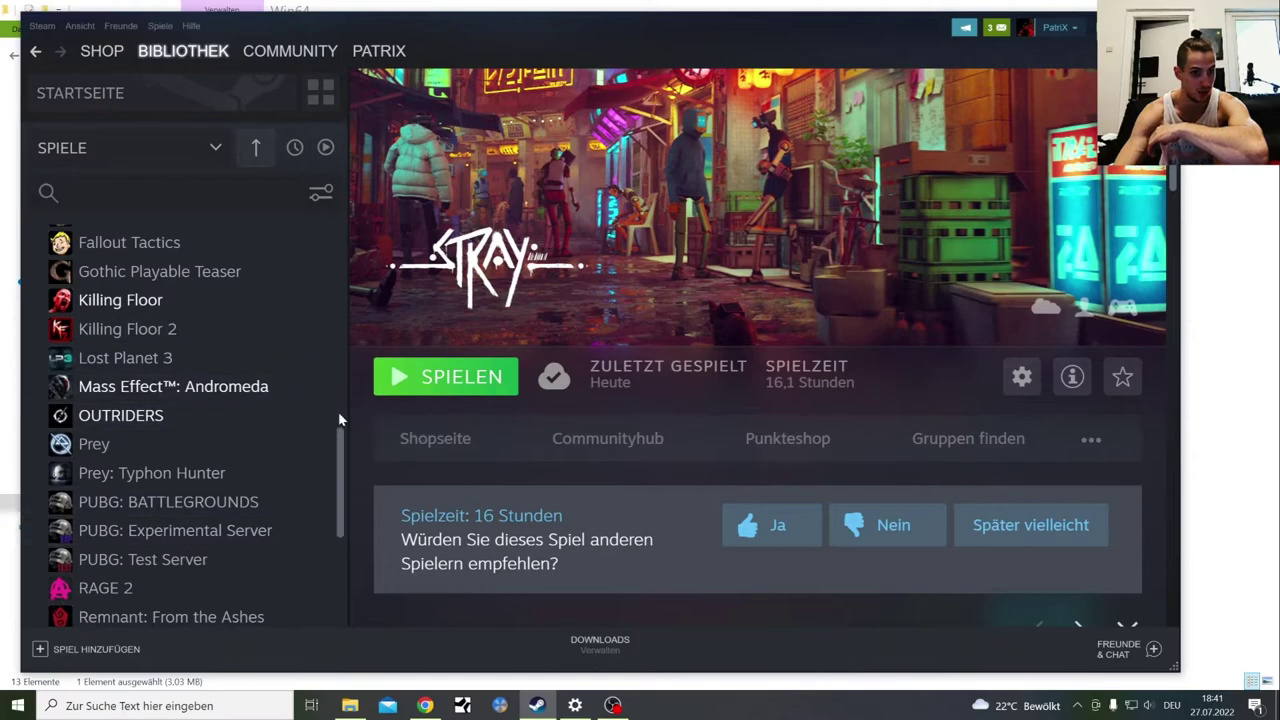
click(445, 382)
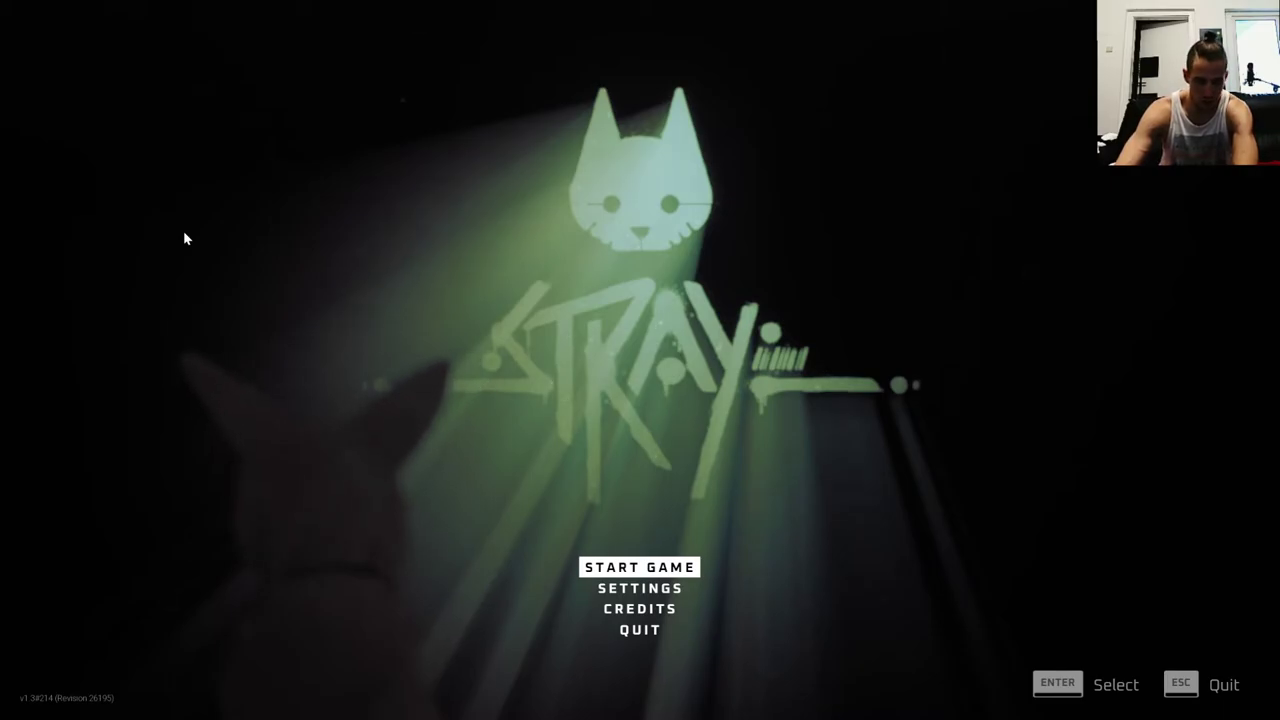
key(Home)
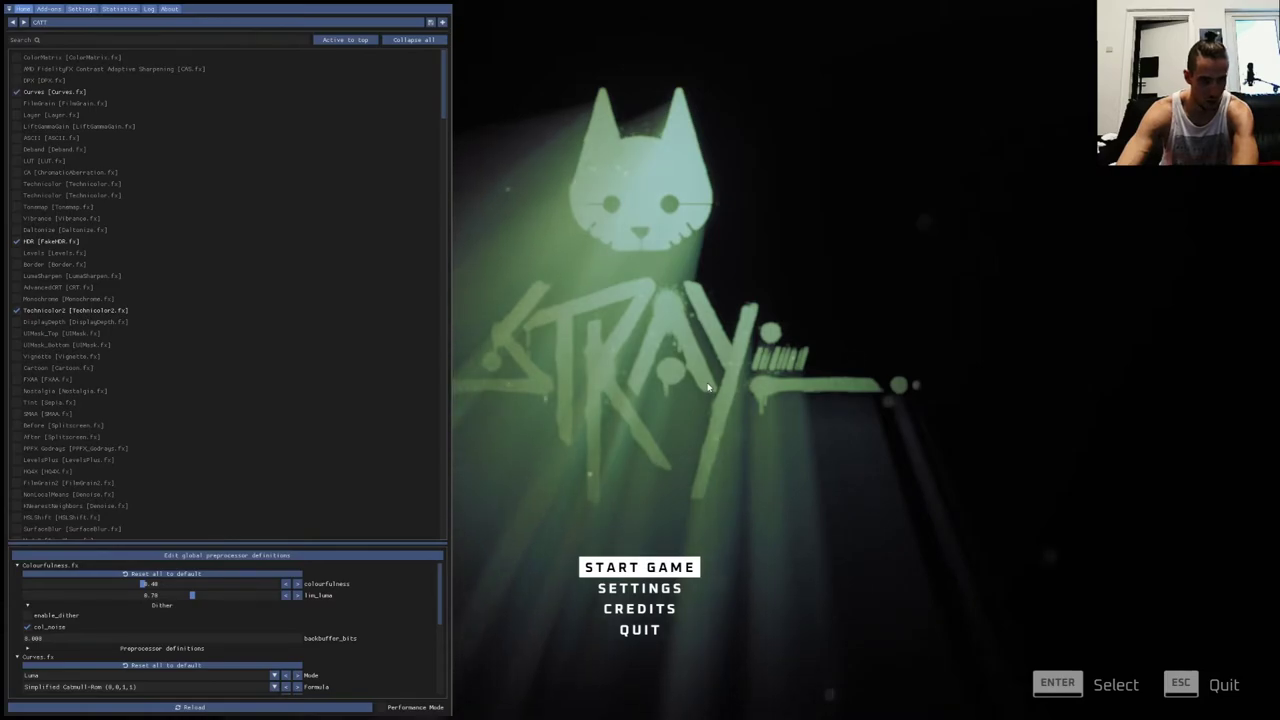
key(Home)
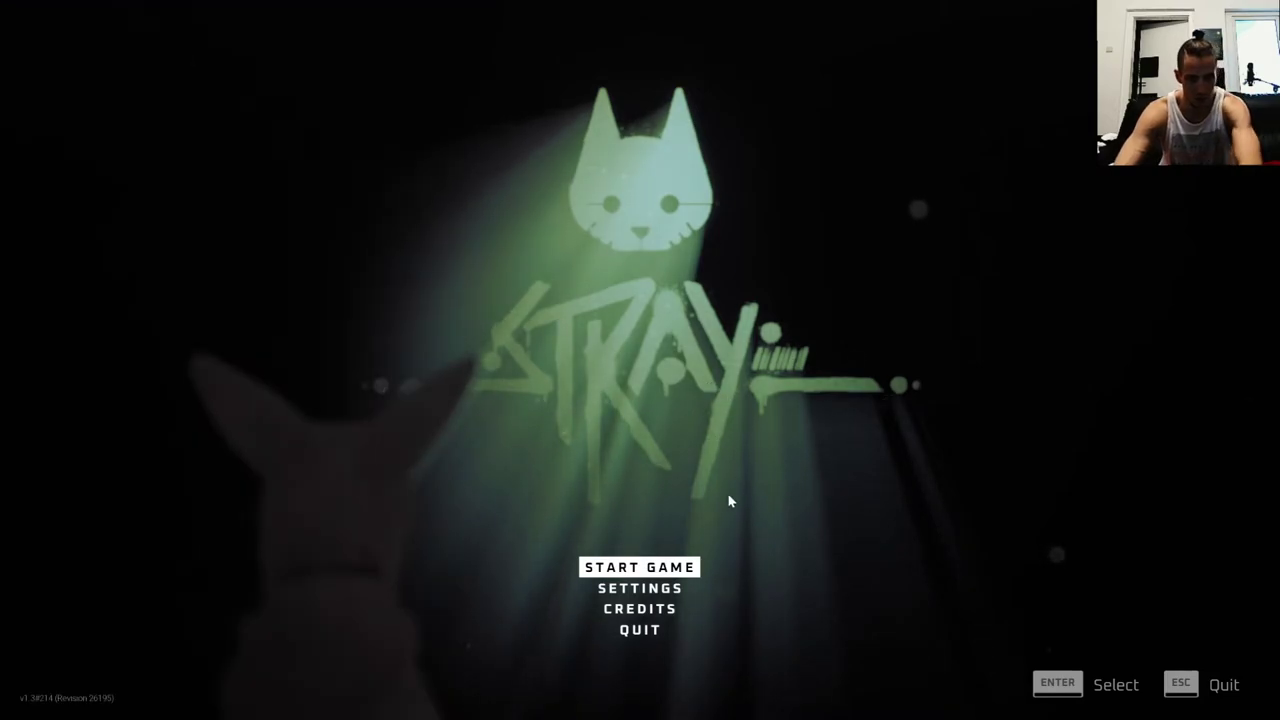
Load the slot 3 save, Inside The Wall, and open the ReShade overlay in the game
click(664, 570)
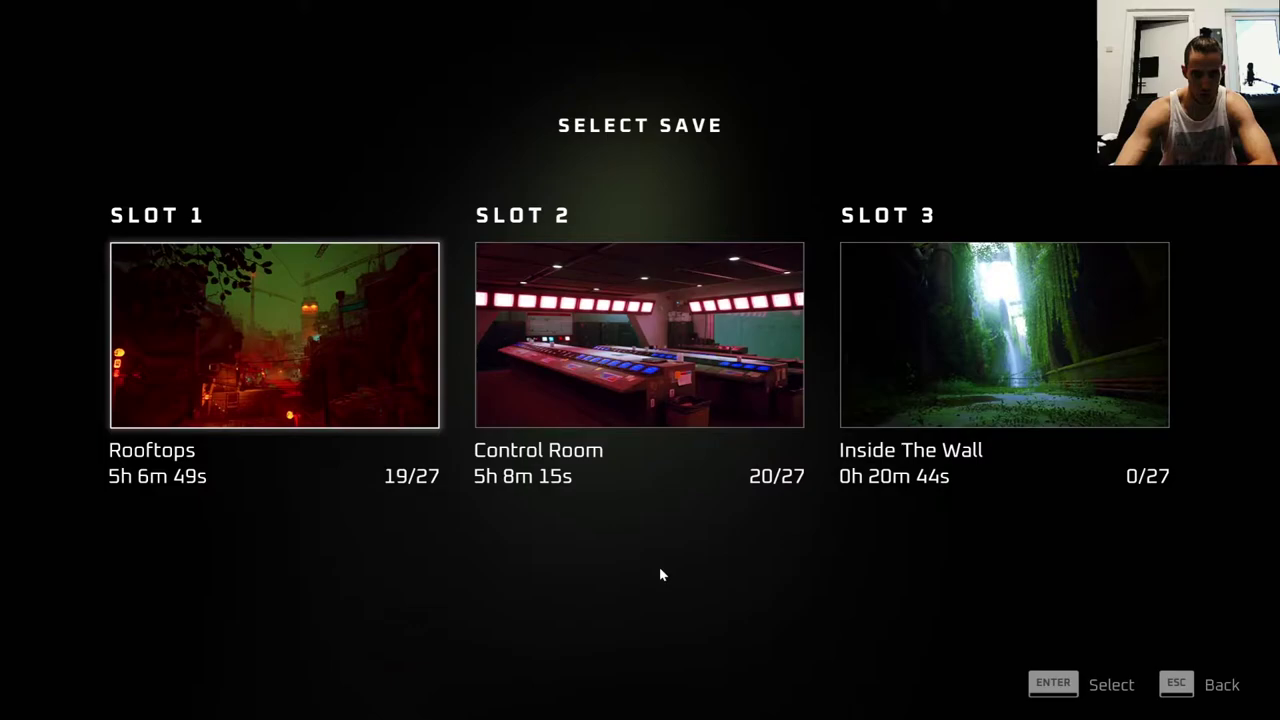
click(1013, 400)
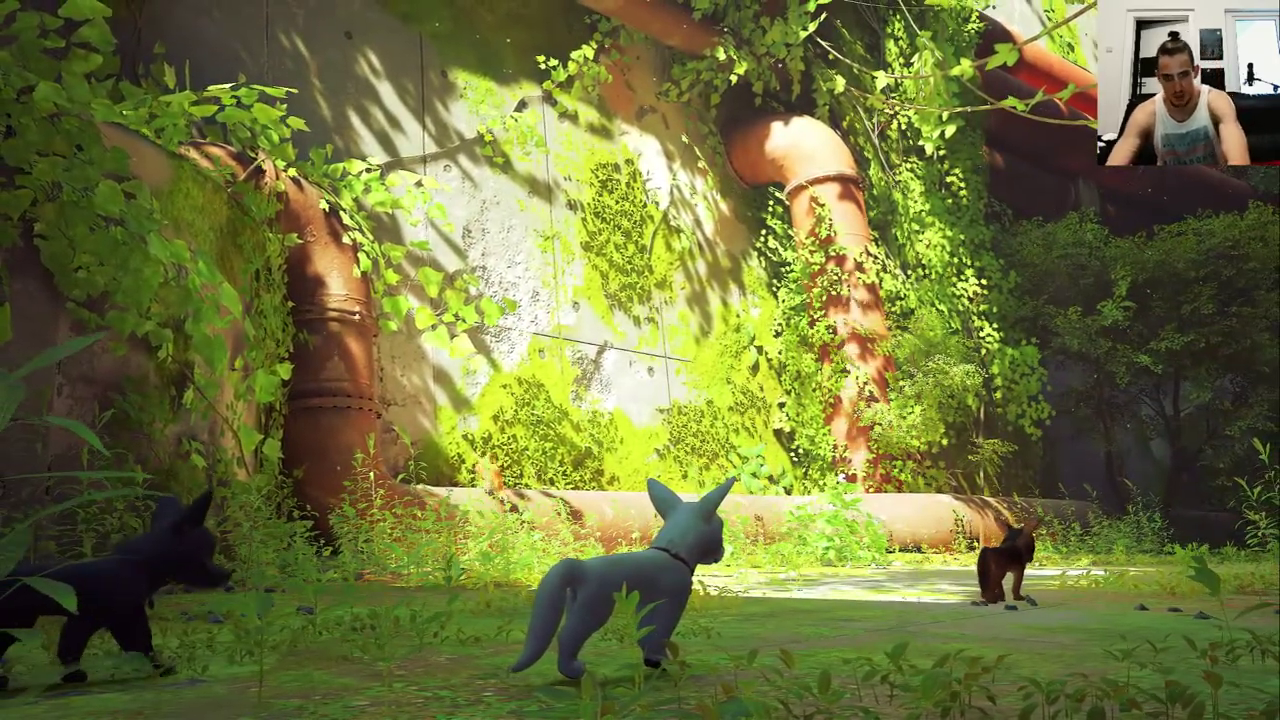
key(Home)
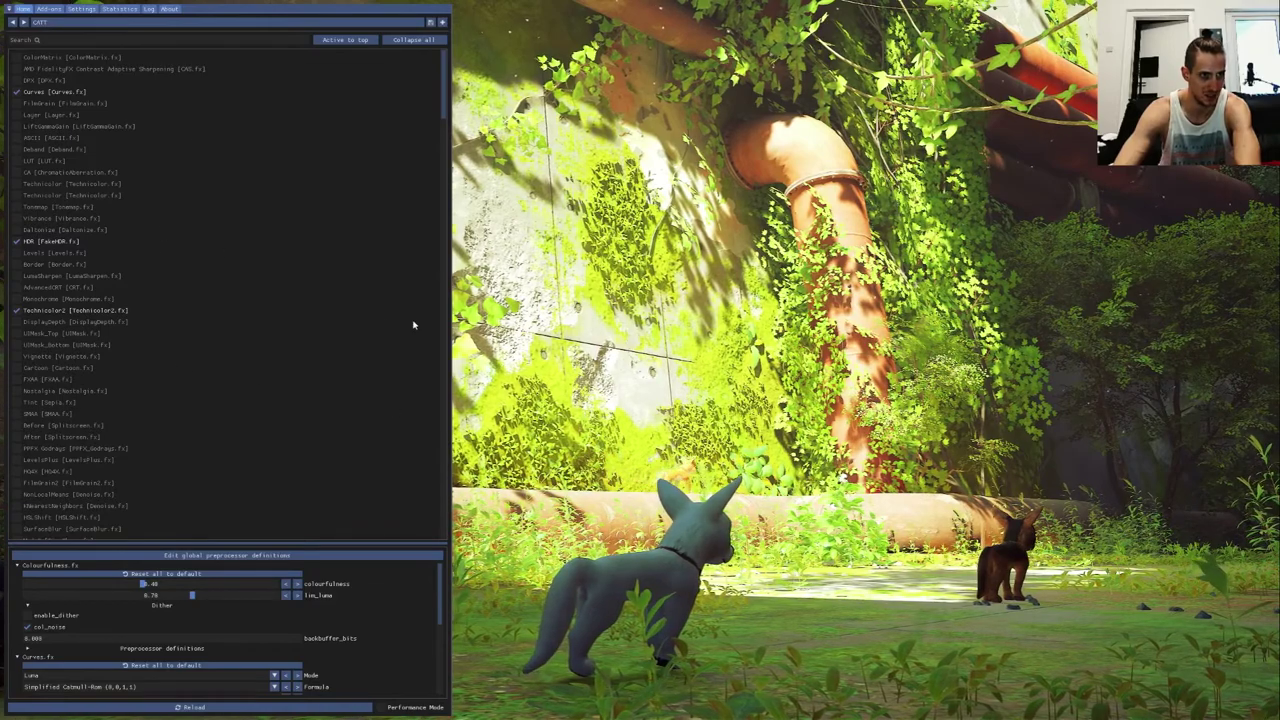
Compare the looks by switching the ReShade preset to ReShadePreset.ini and back to CATT.ini
click(170, 24)
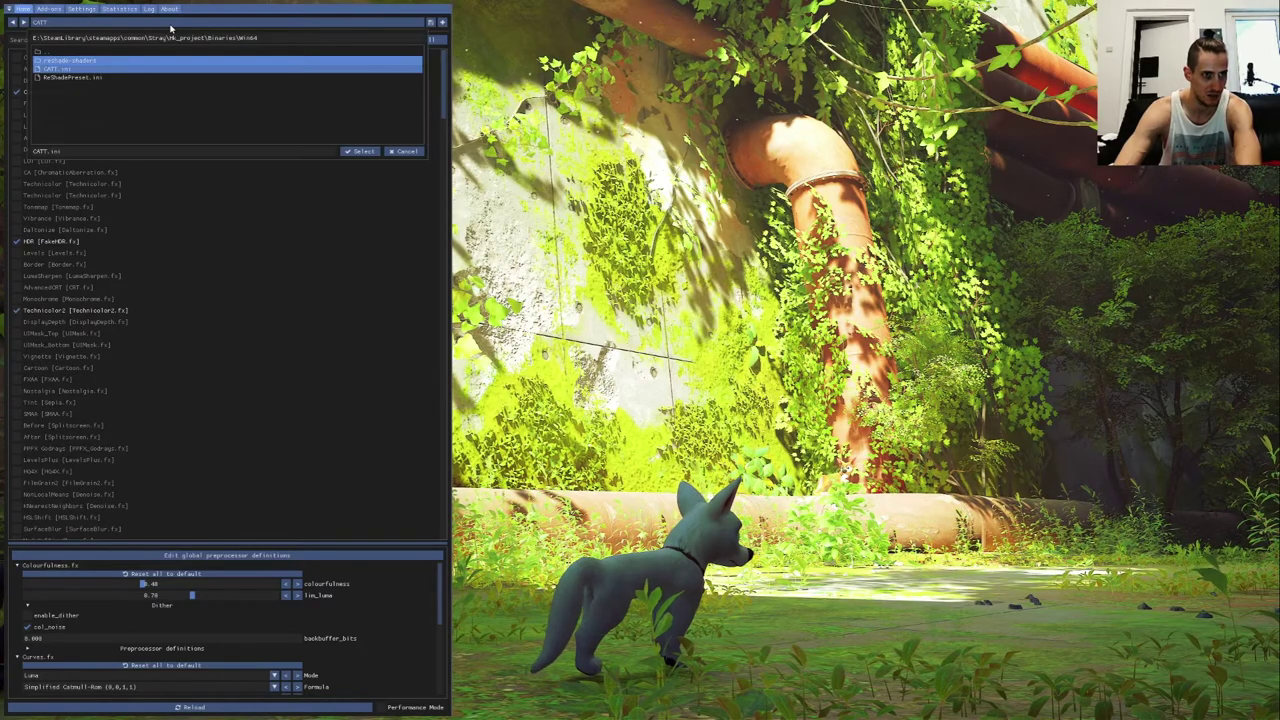
click(90, 78)
double_click(90, 78)
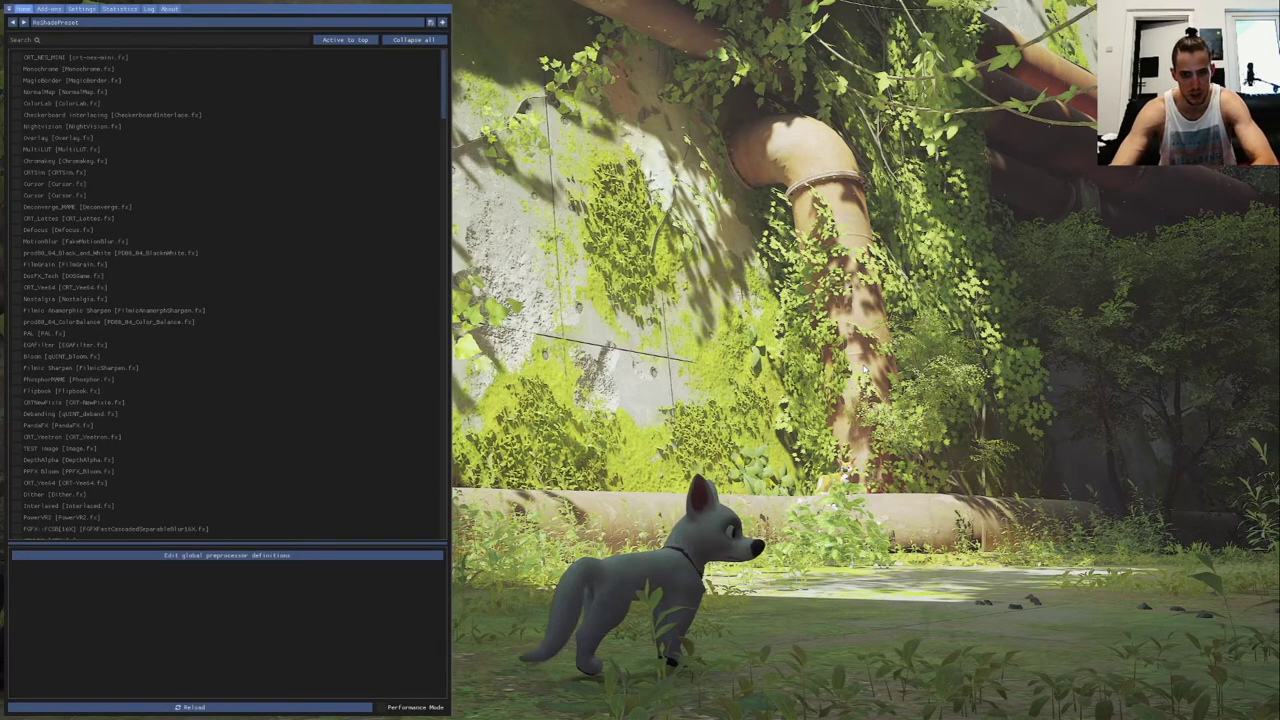
click(100, 21)
double_click(94, 70)
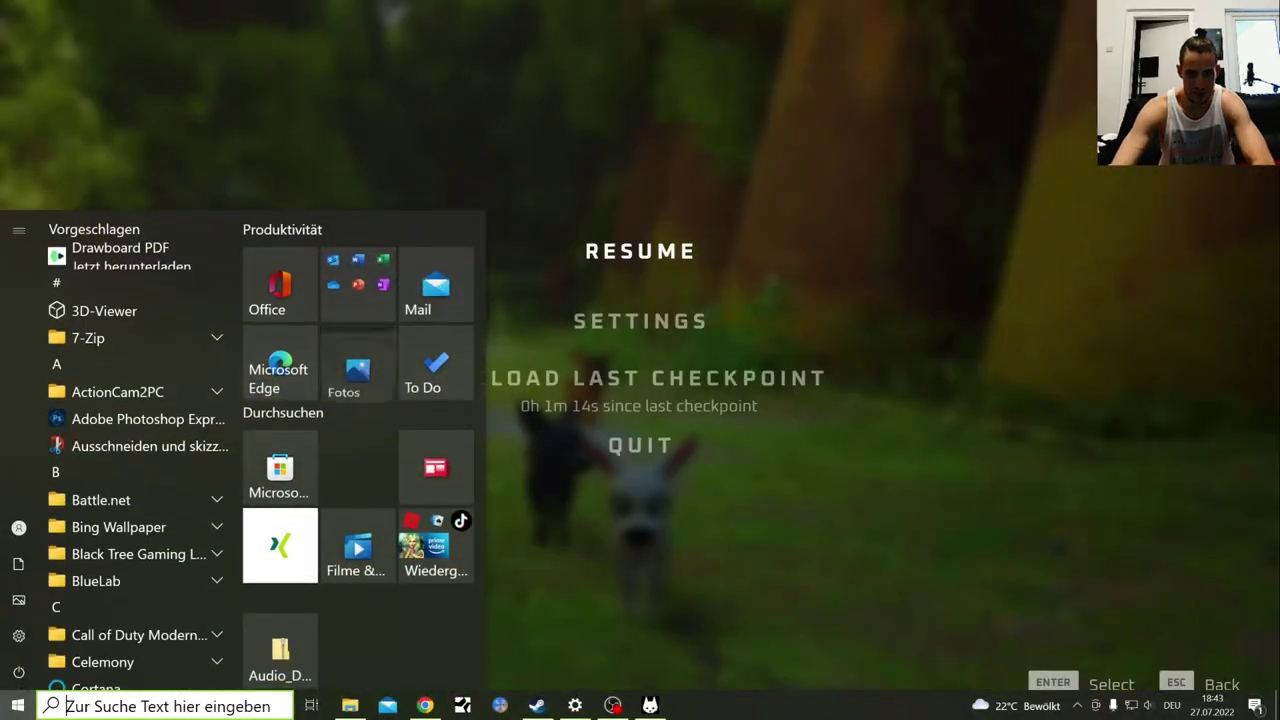
click(612, 705)
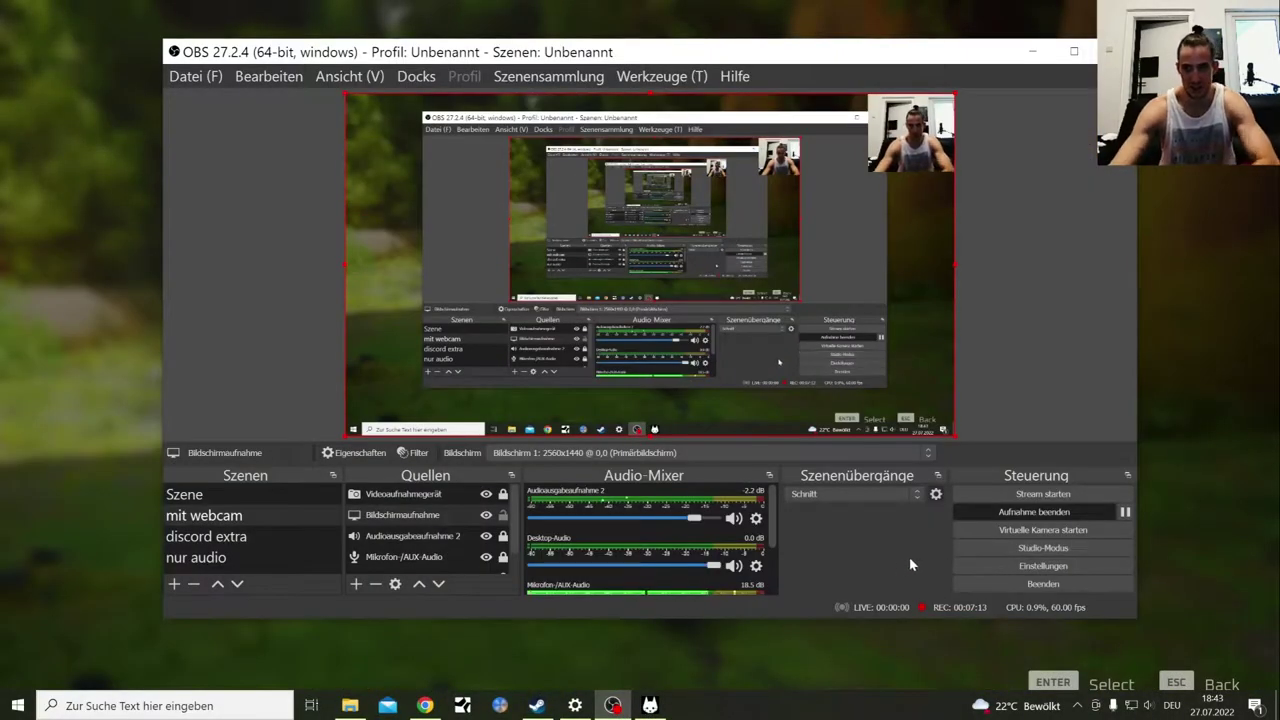